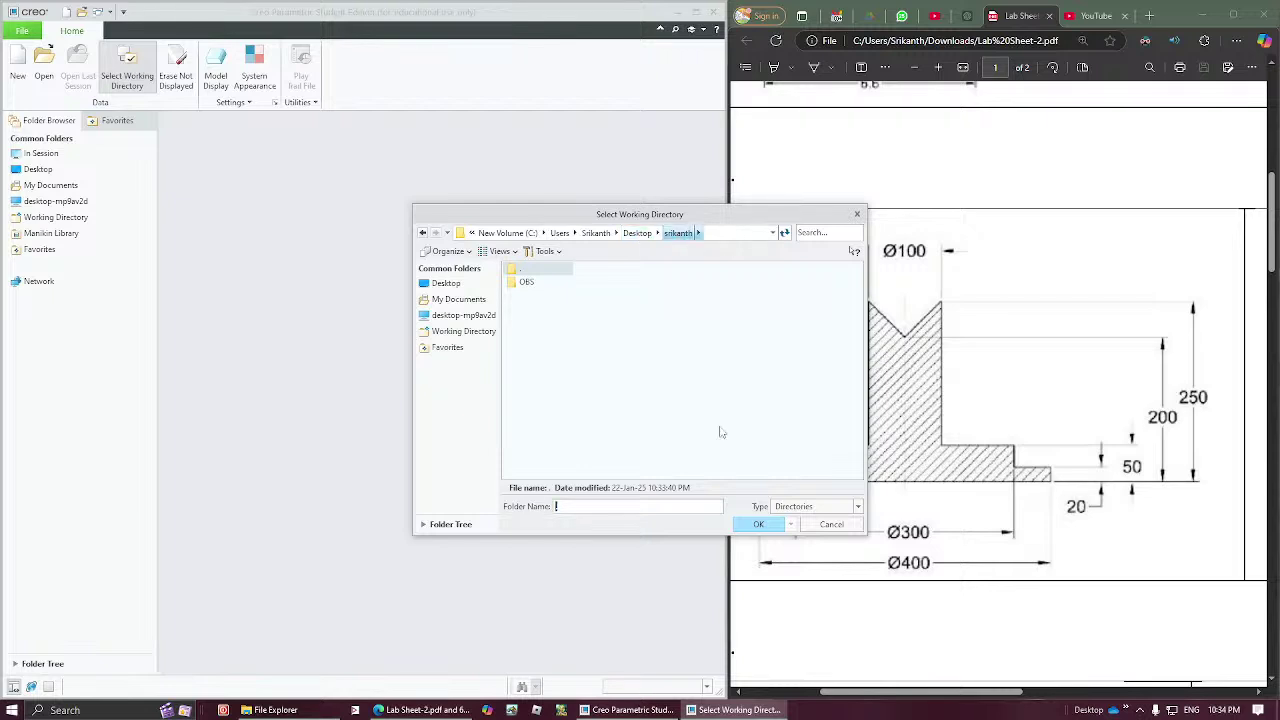
# Step: Set the working directory to the personal folder on the Desktop and examine the 3D picture and dimensioned section in Lab Sheet-2
pyautogui.click(765, 525)
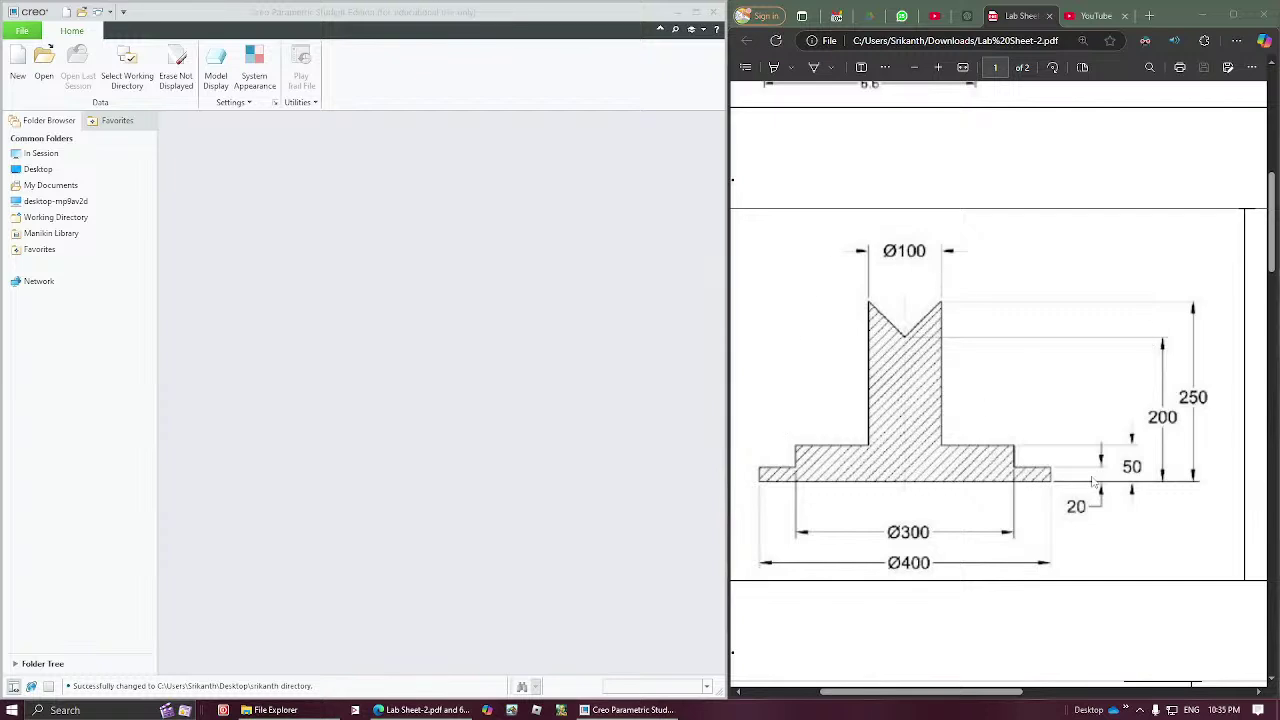
pyautogui.moveTo(958, 693); pyautogui.dragTo(1145, 695)
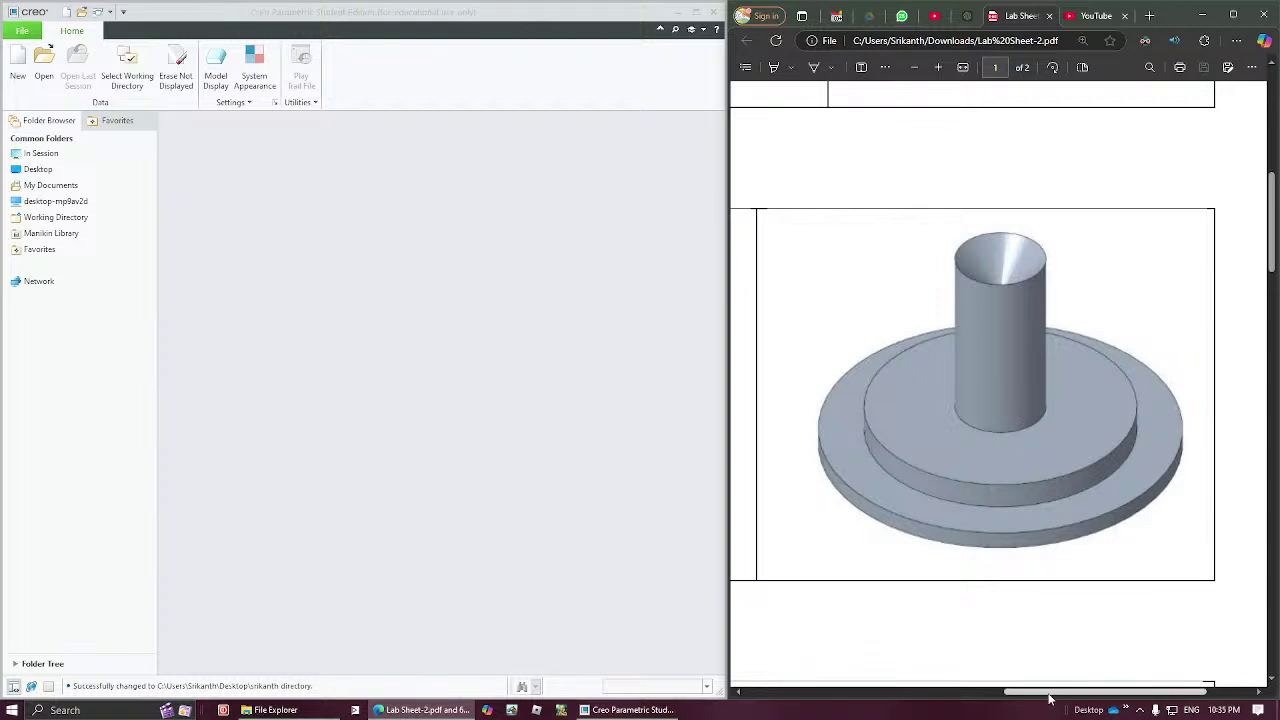
pyautogui.moveTo(1045, 697); pyautogui.dragTo(858, 702)
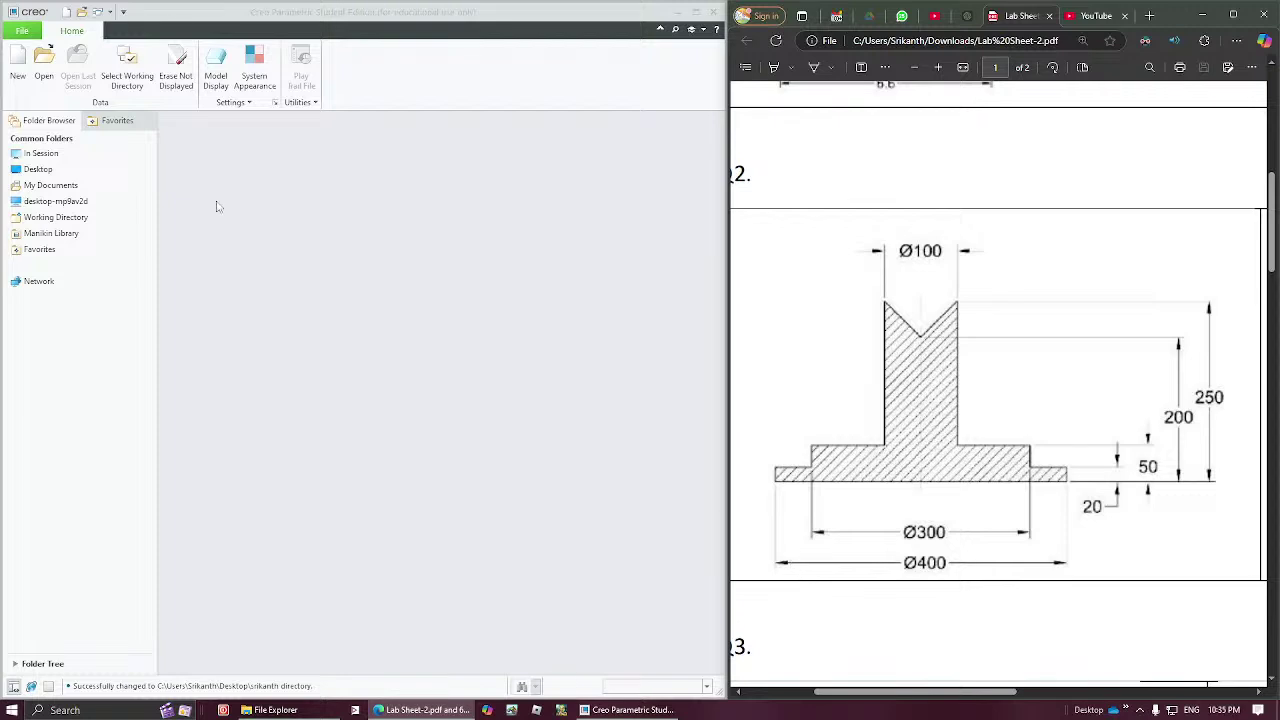
# Step: Reselect the personal folder on the Desktop as the working directory
pyautogui.click(126, 70)
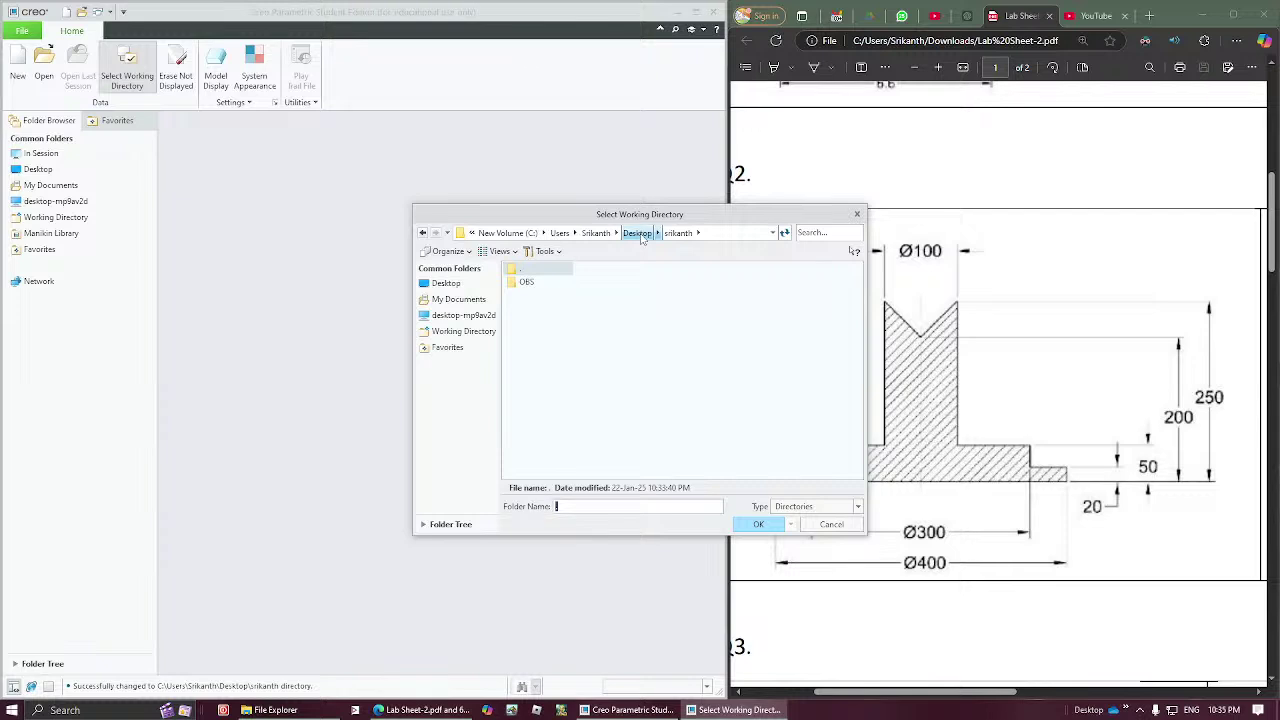
pyautogui.click(446, 283)
pyautogui.doubleClick(533, 309)
pyautogui.click(757, 524)
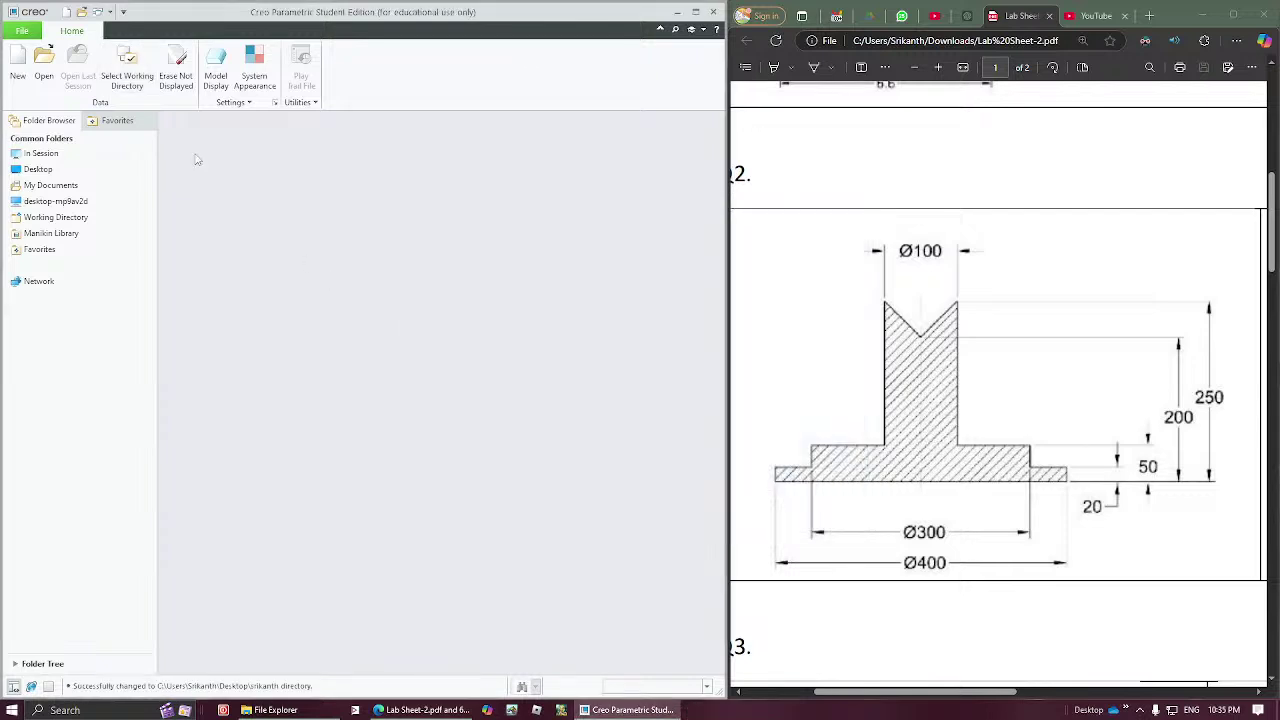
# Step: Create a new solid part named quest2 with the default template
pyautogui.click(22, 80)
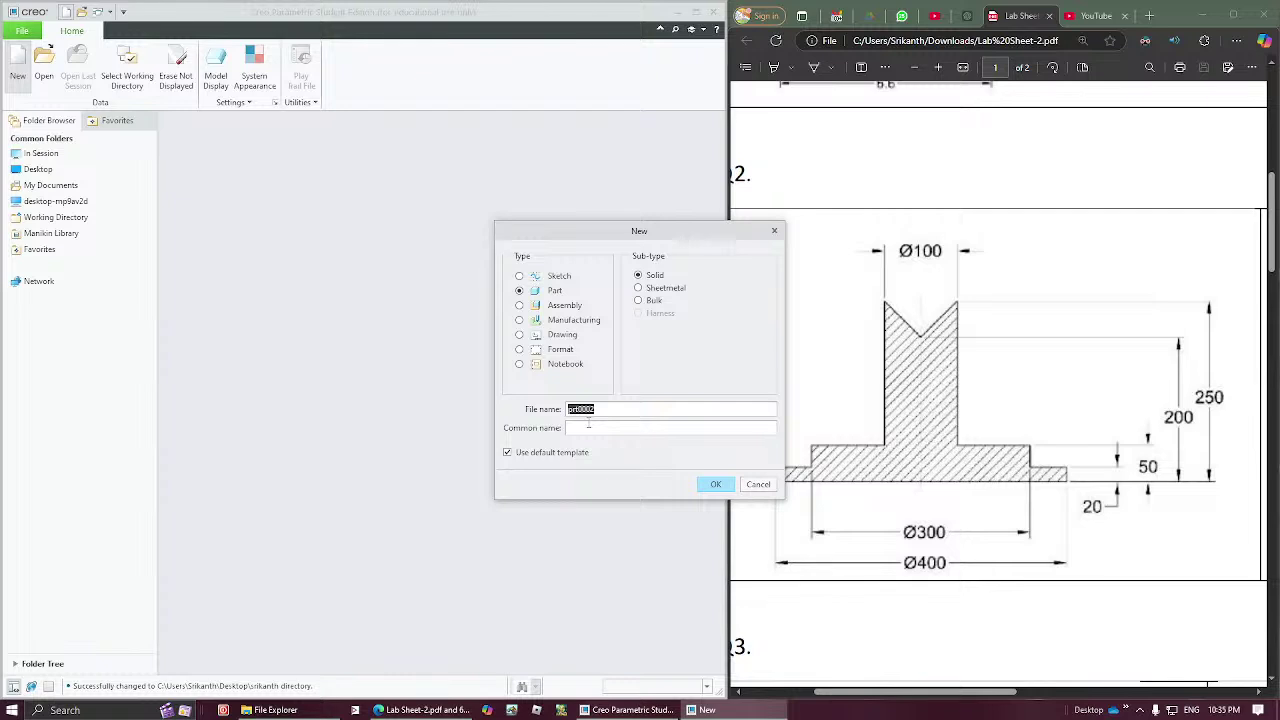
pyautogui.write('quest2')
pyautogui.click(716, 486)
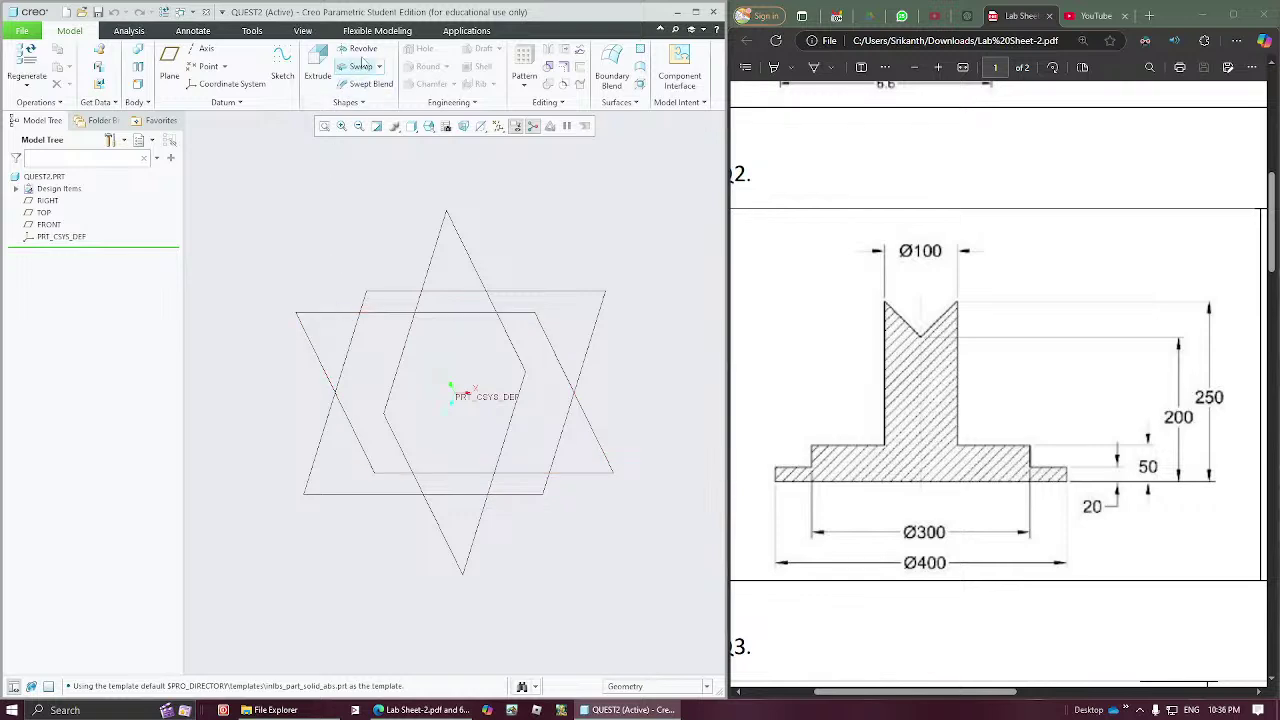
# Step: Start a Revolve with its sketch on the FRONT plane, orient the sketch parallel to the screen and line up the reference drawing
pyautogui.click(366, 52)
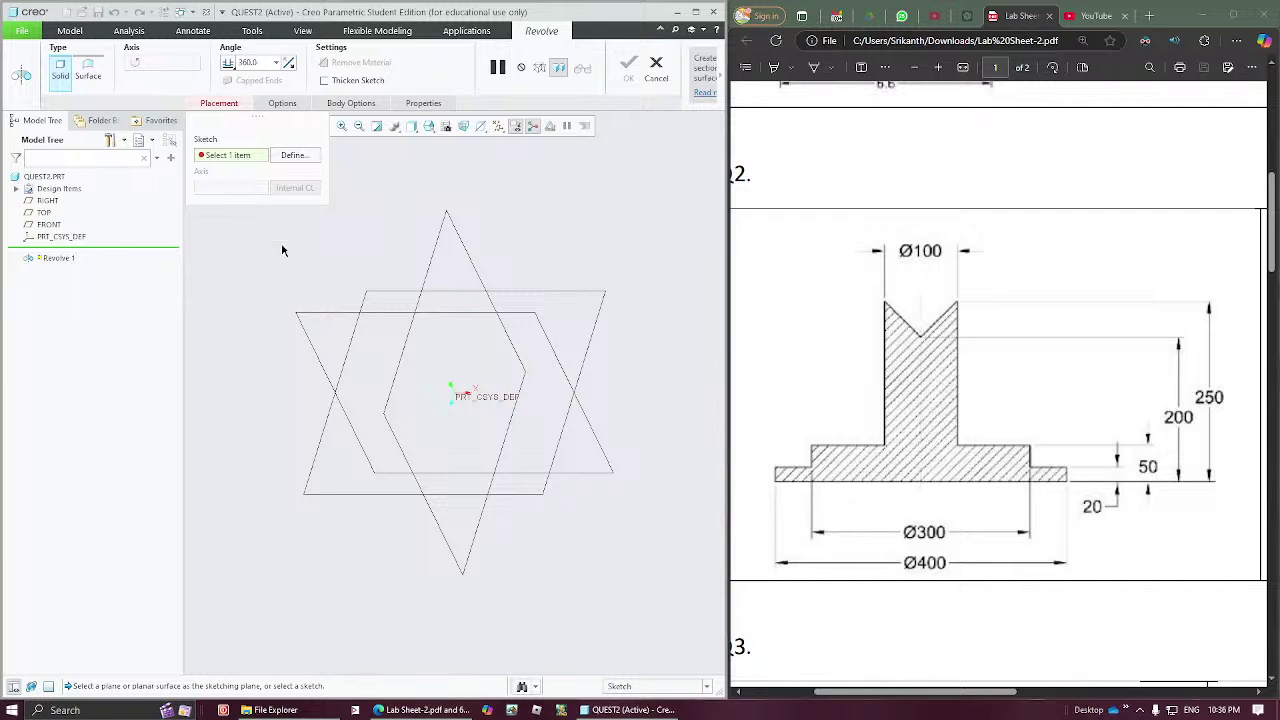
pyautogui.click(314, 319)
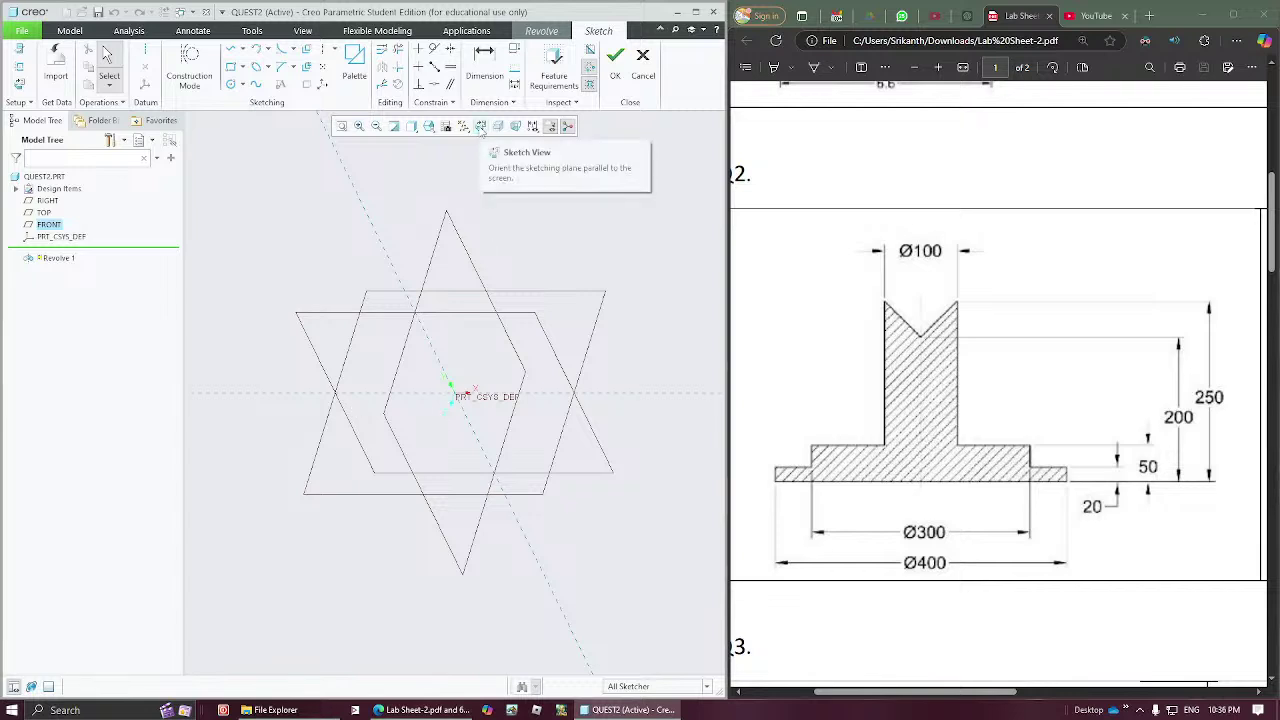
pyautogui.click(480, 126)
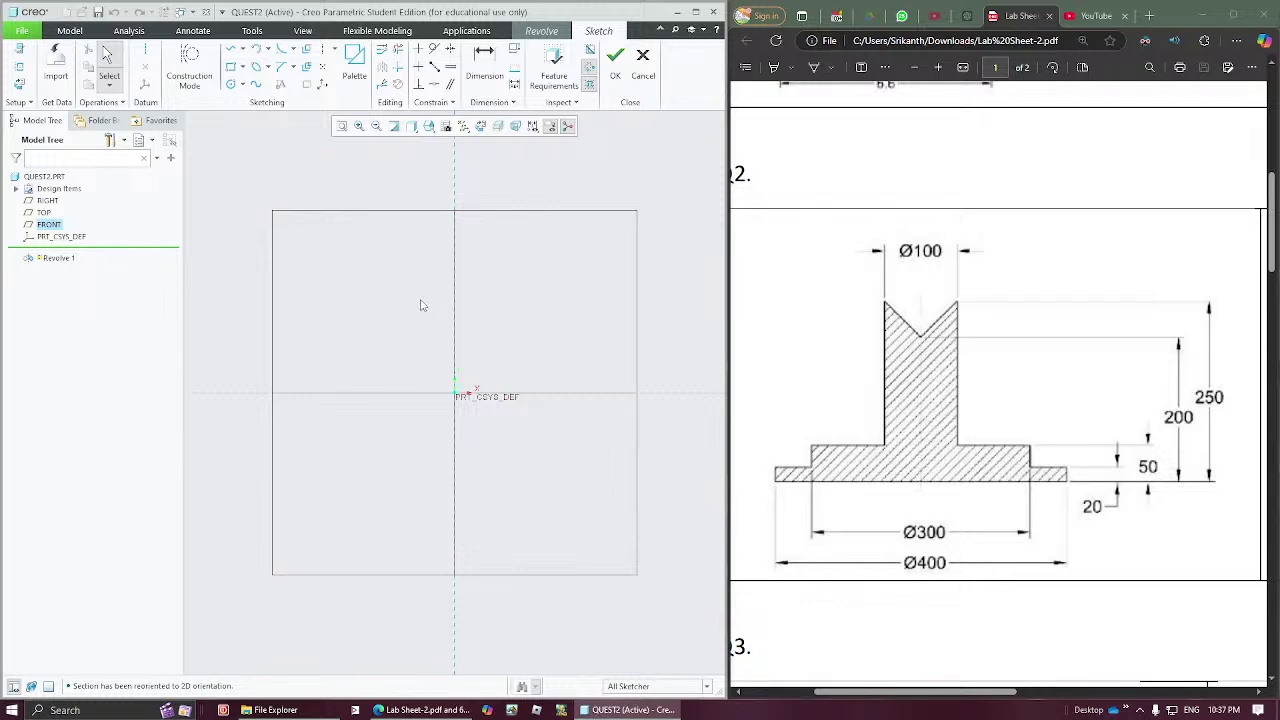
pyautogui.moveTo(1003, 693)
pyautogui.mouseDown()
pyautogui.moveTo(1192, 695)
pyautogui.moveTo(1007, 700)
pyautogui.mouseUp()
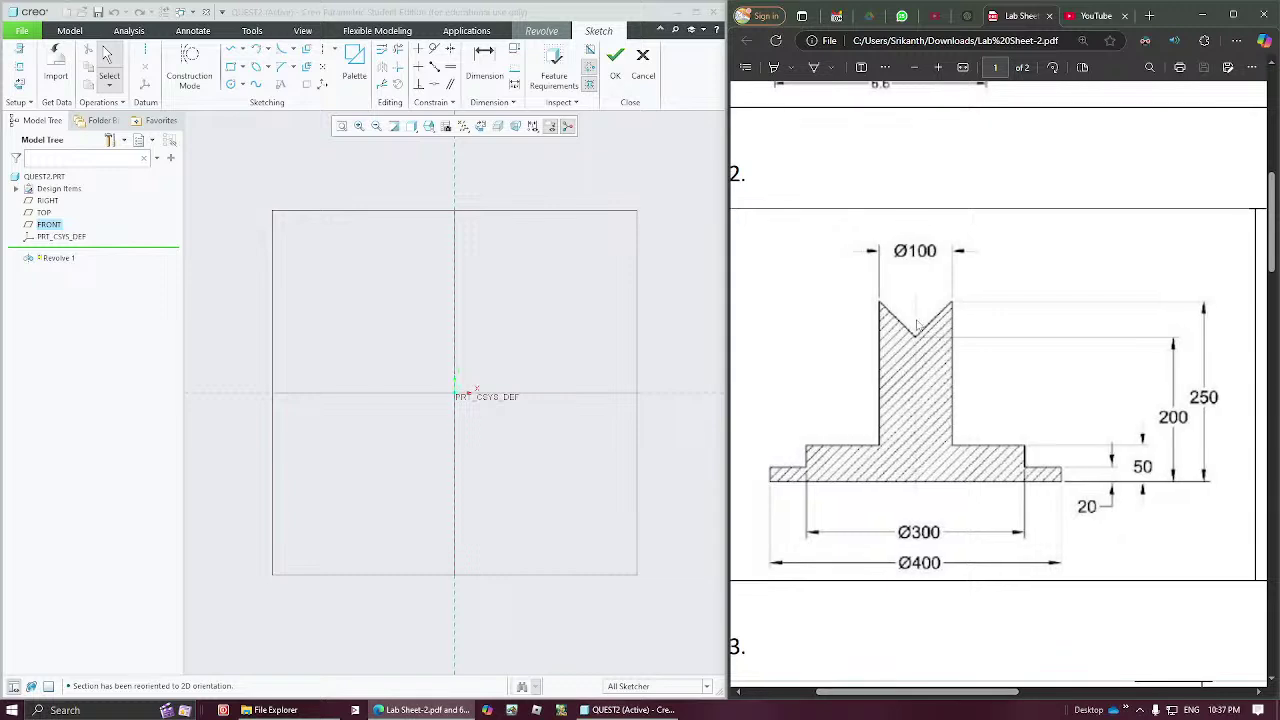
# Step: Sketch the flange outline from the origin: a base line about 160 mm long, a short vertical edge and a short return inward
pyautogui.click(234, 48)
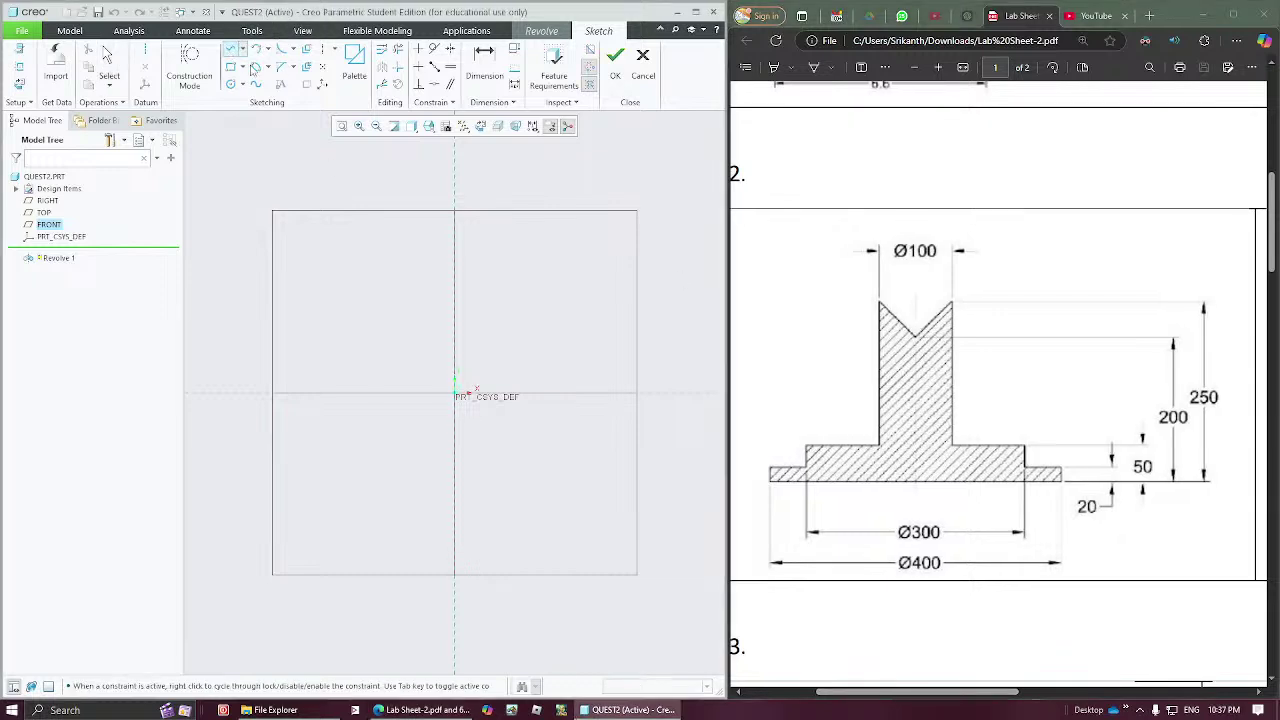
pyautogui.click(455, 393)
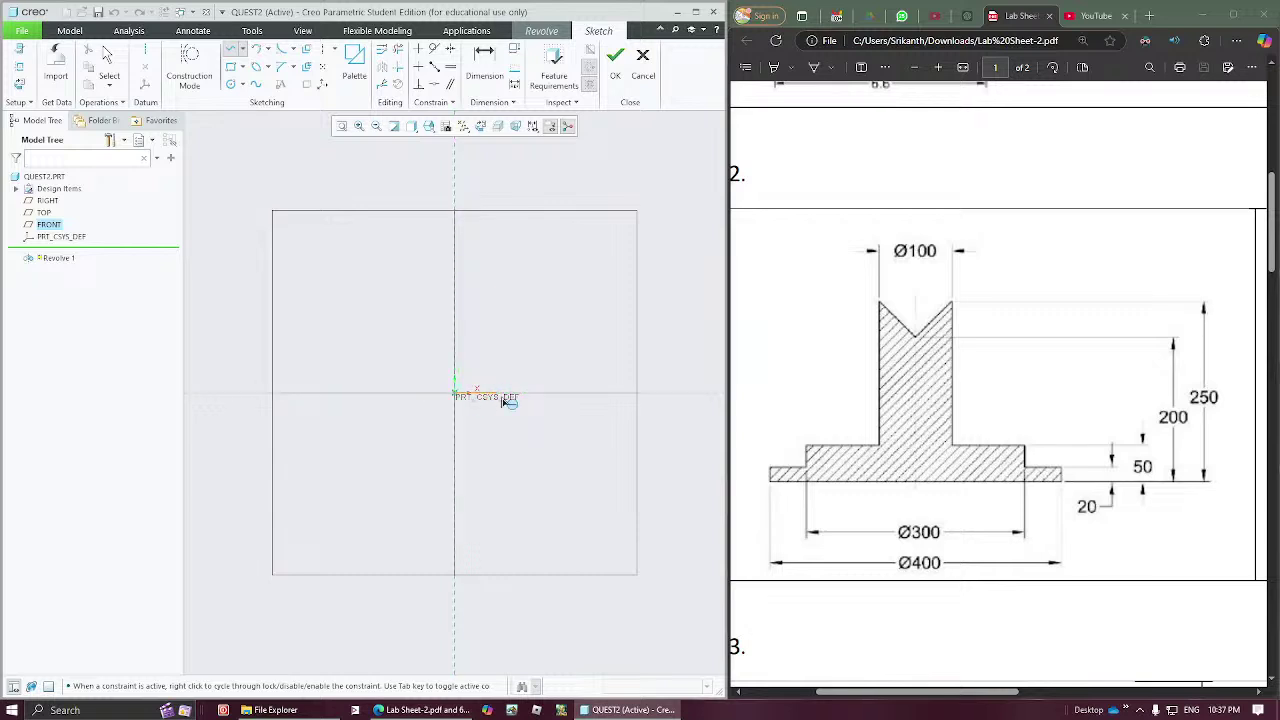
pyautogui.click(571, 394)
pyautogui.click(549, 378)
pyautogui.middleClick(592, 290)
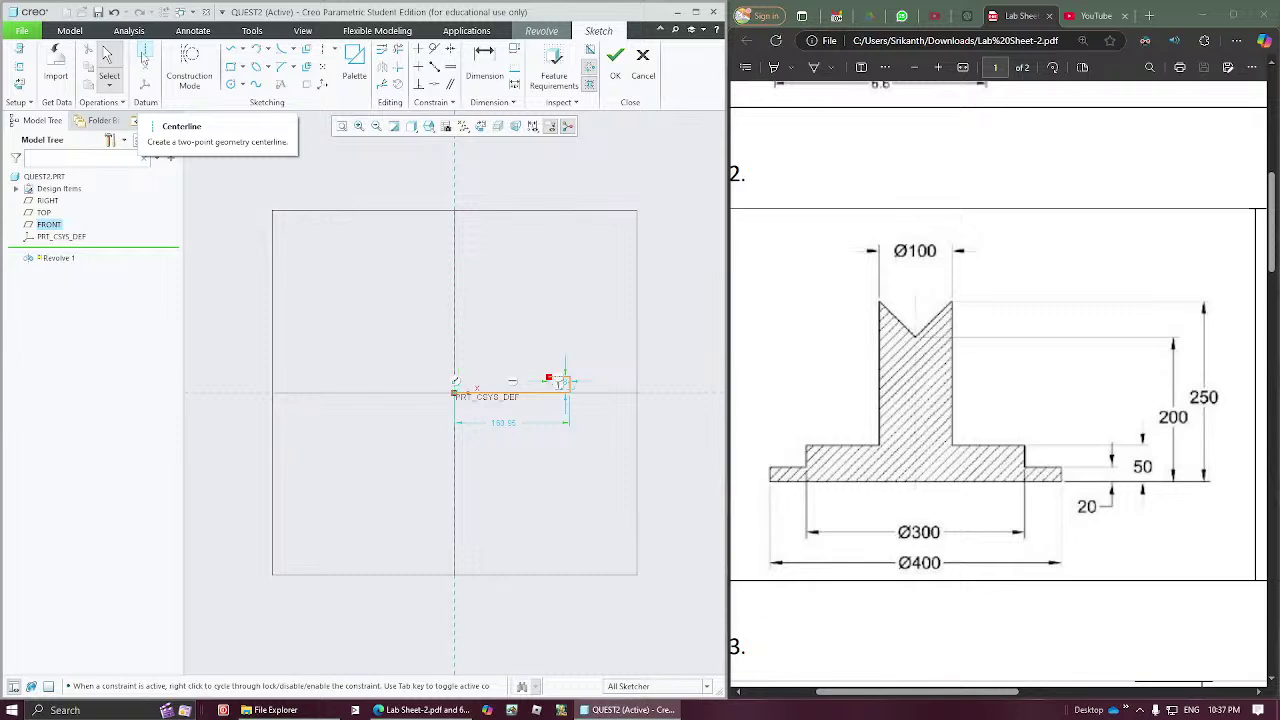
# Step: Add a vertical geometry centerline through the origin as the axis of revolution
pyautogui.click(143, 57)
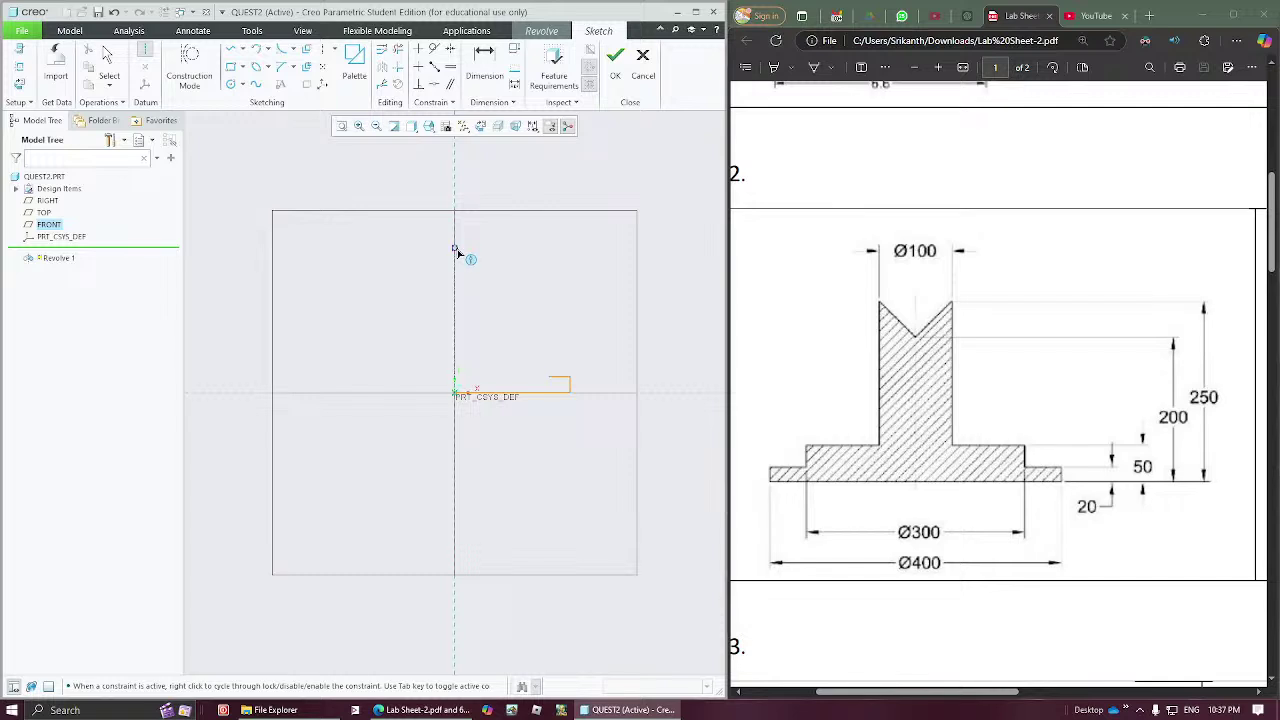
pyautogui.click(456, 282)
pyautogui.click(456, 322)
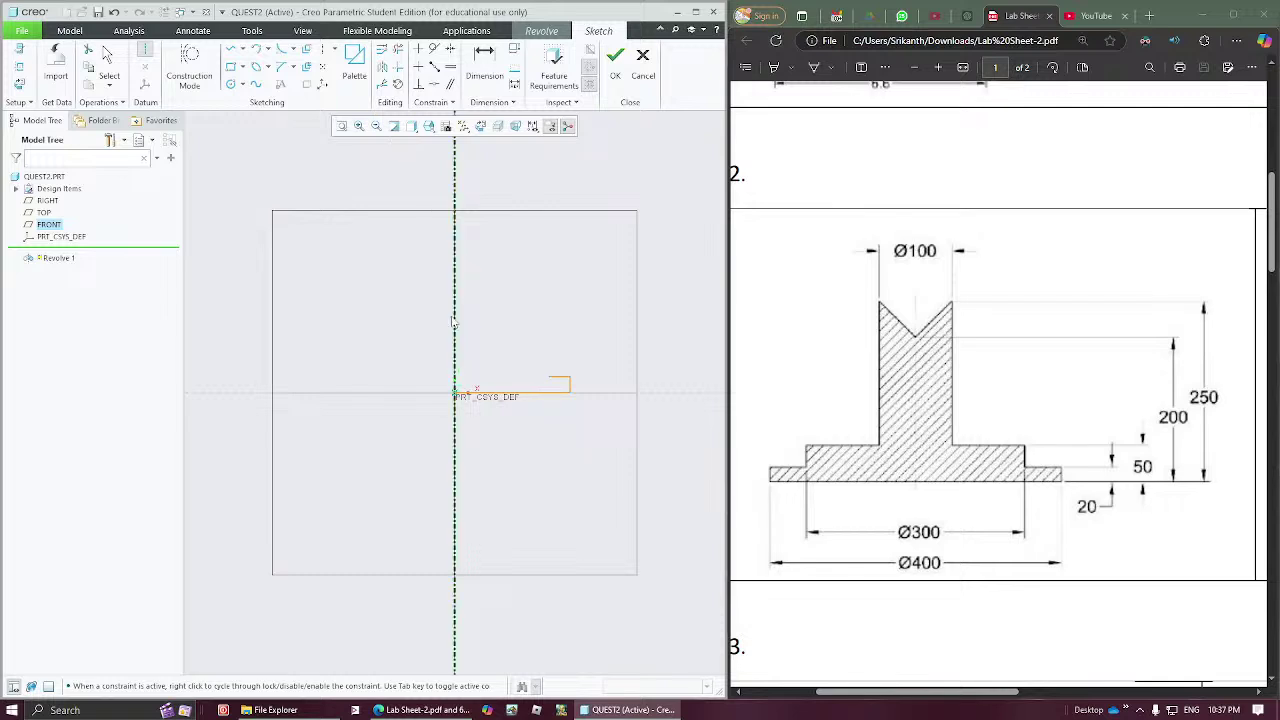
pyautogui.middleClick(573, 320)
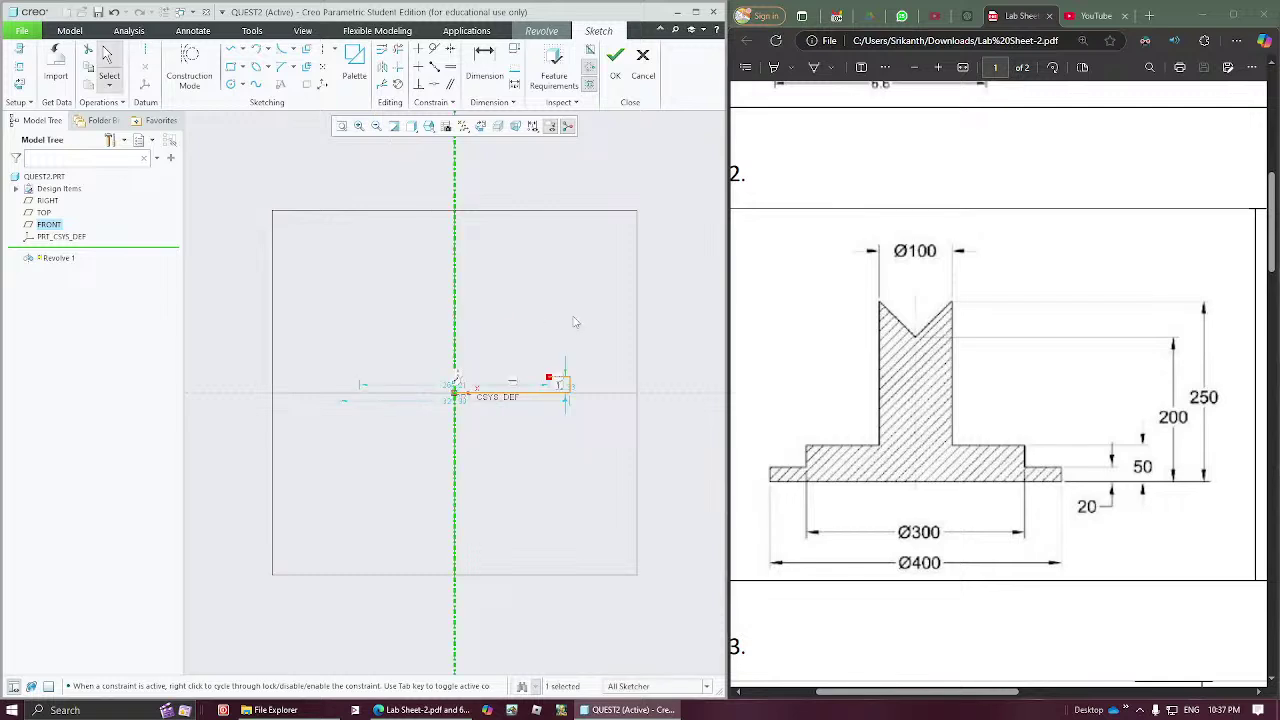
pyautogui.click(575, 322)
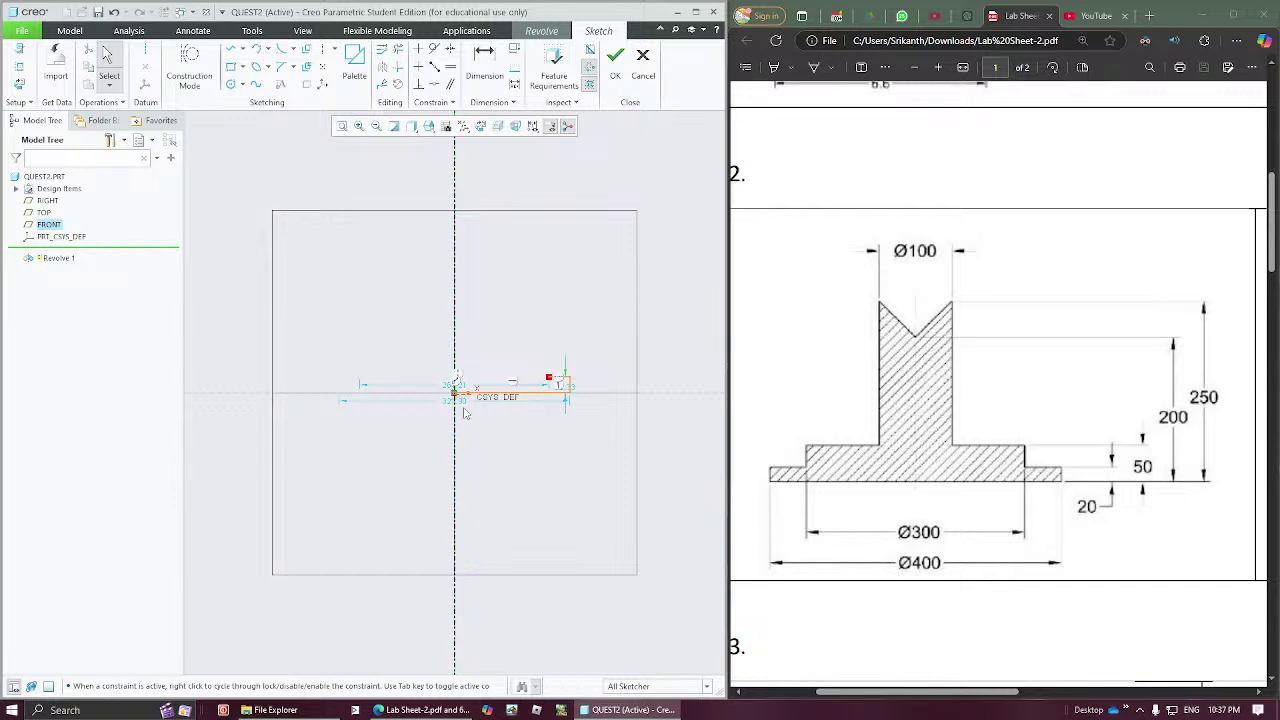
# Step: Move the two diameter dimensions below the flange profile and set the outer diameter to 400 mm
pyautogui.moveTo(461, 402); pyautogui.dragTo(480, 461)
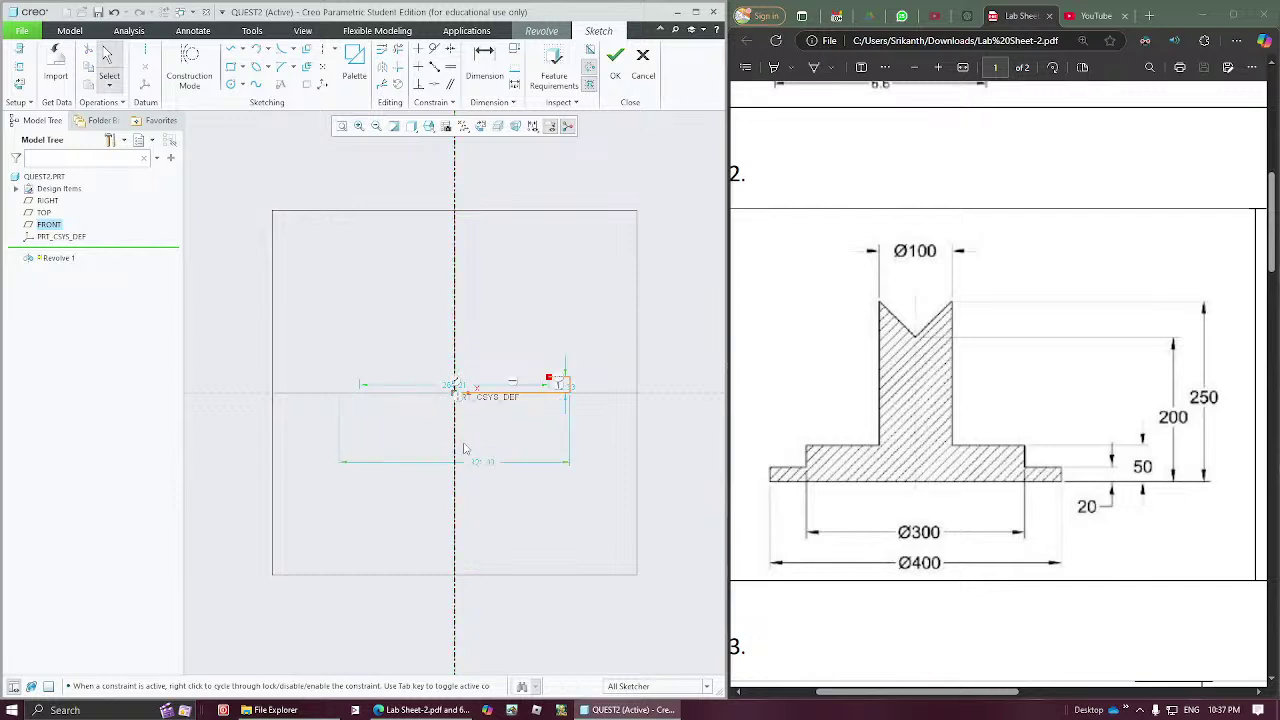
pyautogui.moveTo(444, 390); pyautogui.dragTo(423, 434)
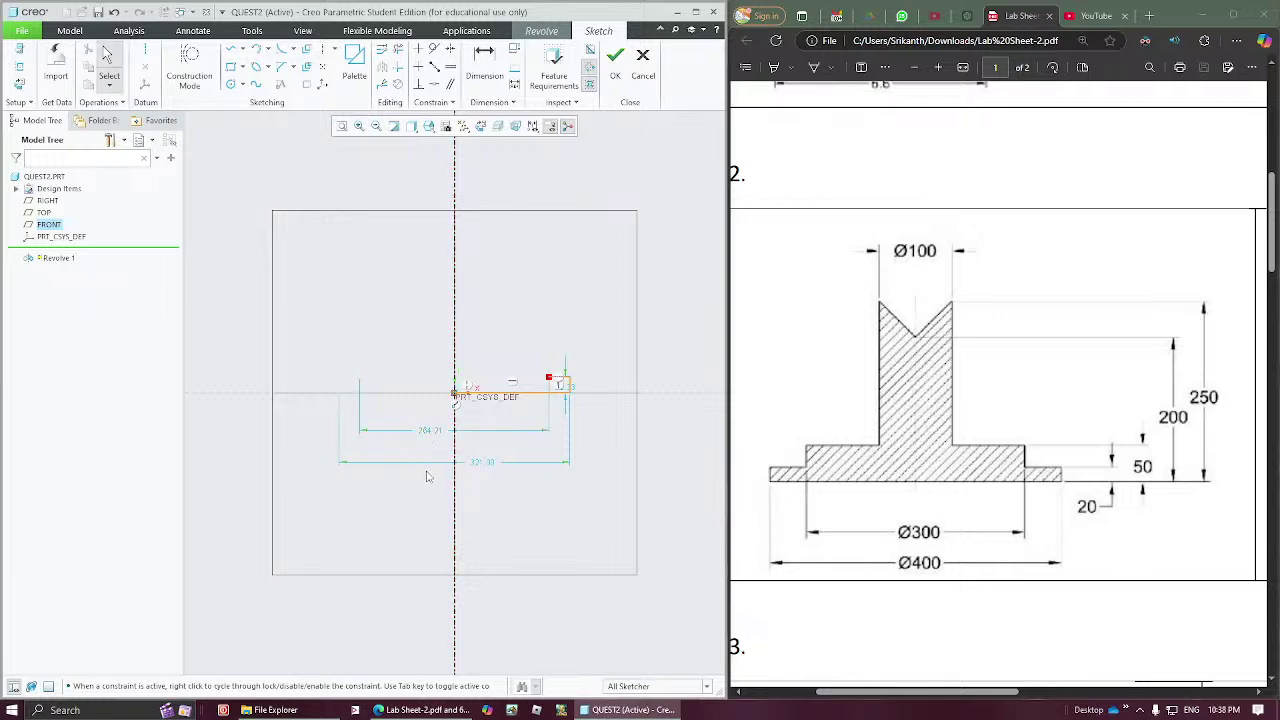
pyautogui.doubleClick(481, 462)
pyautogui.write('4')
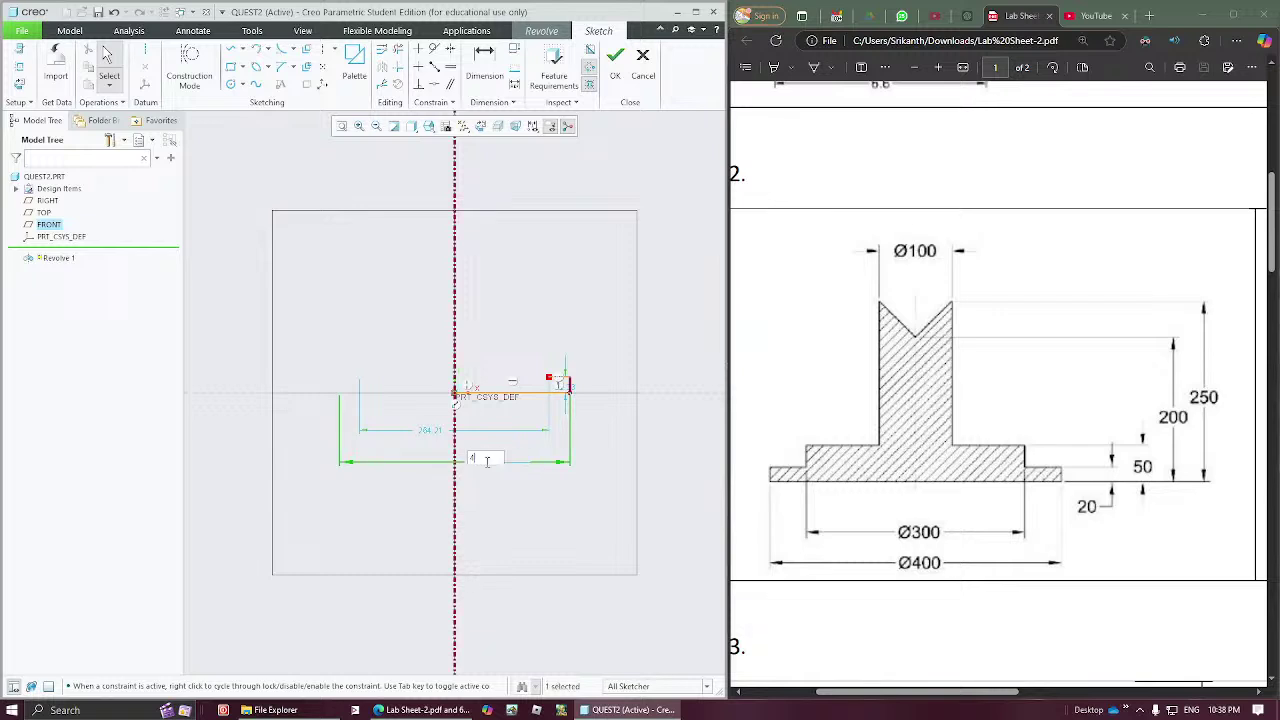
pyautogui.write('00')
pyautogui.press('Return')
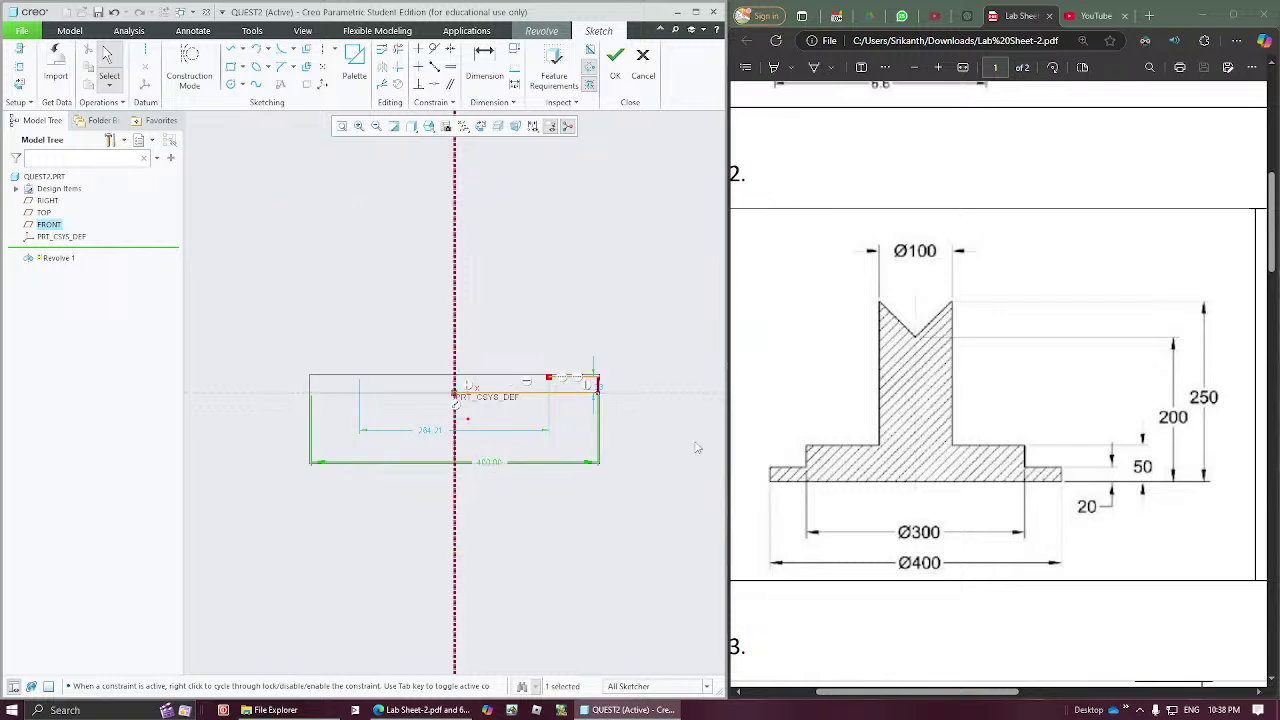
pyautogui.click(690, 447)
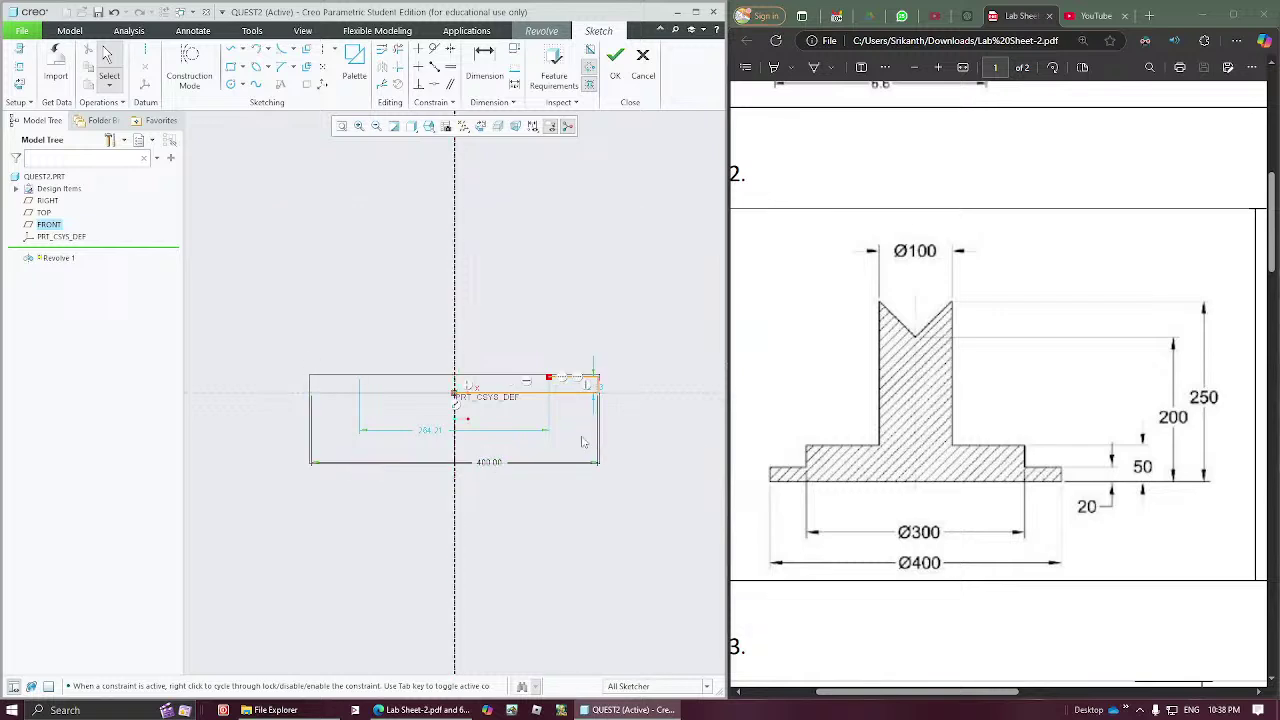
# Step: Set the flange profile's inner diameter to 300 mm and its thickness to 20 mm
pyautogui.doubleClick(431, 432)
pyautogui.write('300')
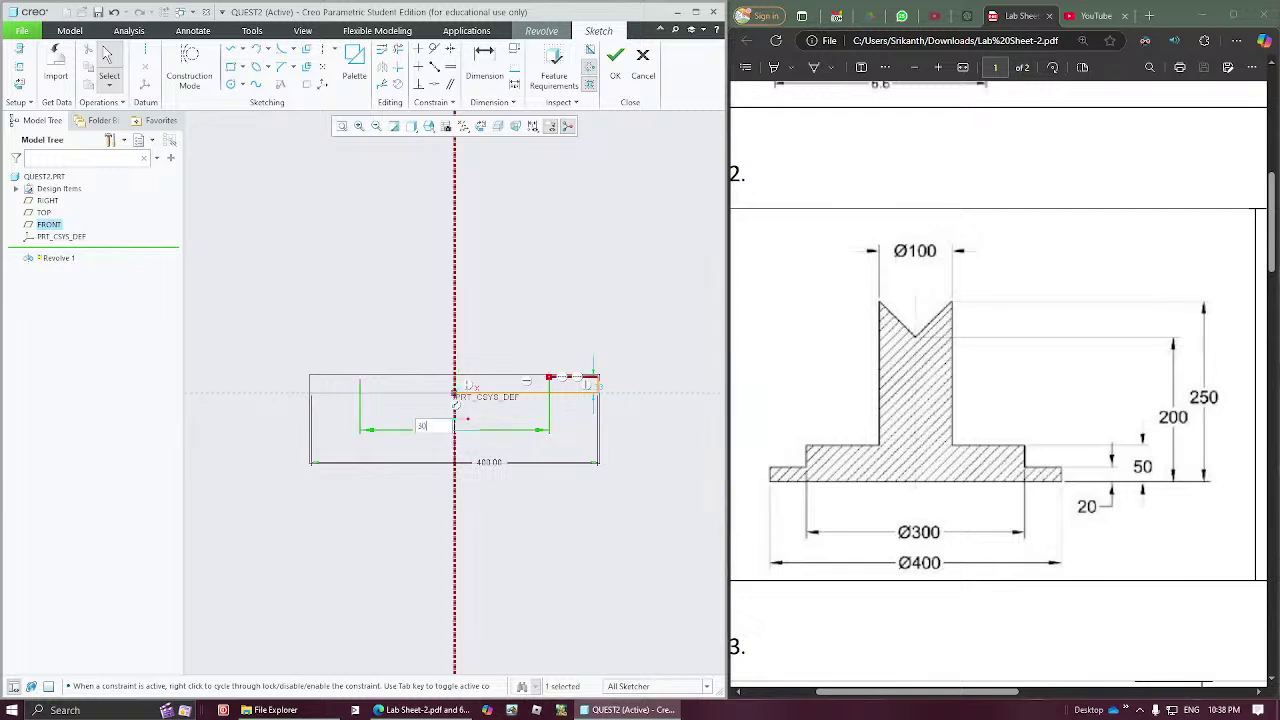
pyautogui.press('Return')
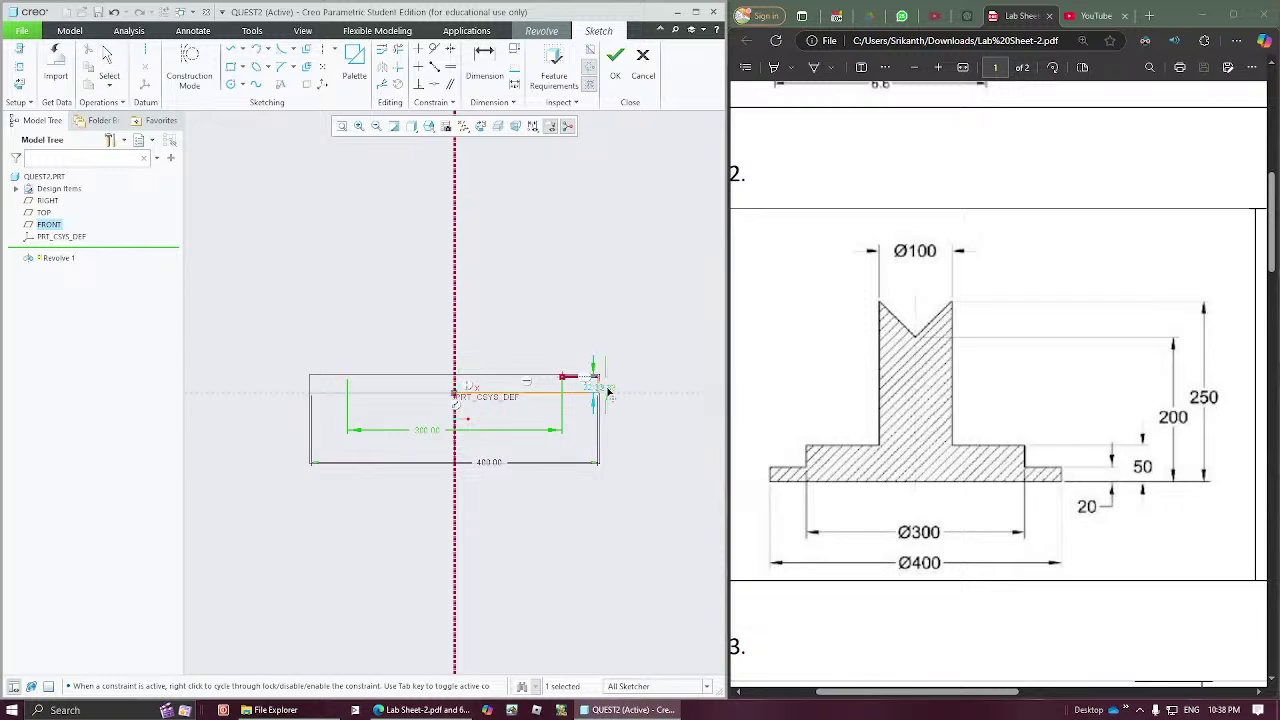
pyautogui.moveTo(594, 393); pyautogui.dragTo(619, 393)
pyautogui.write('20')
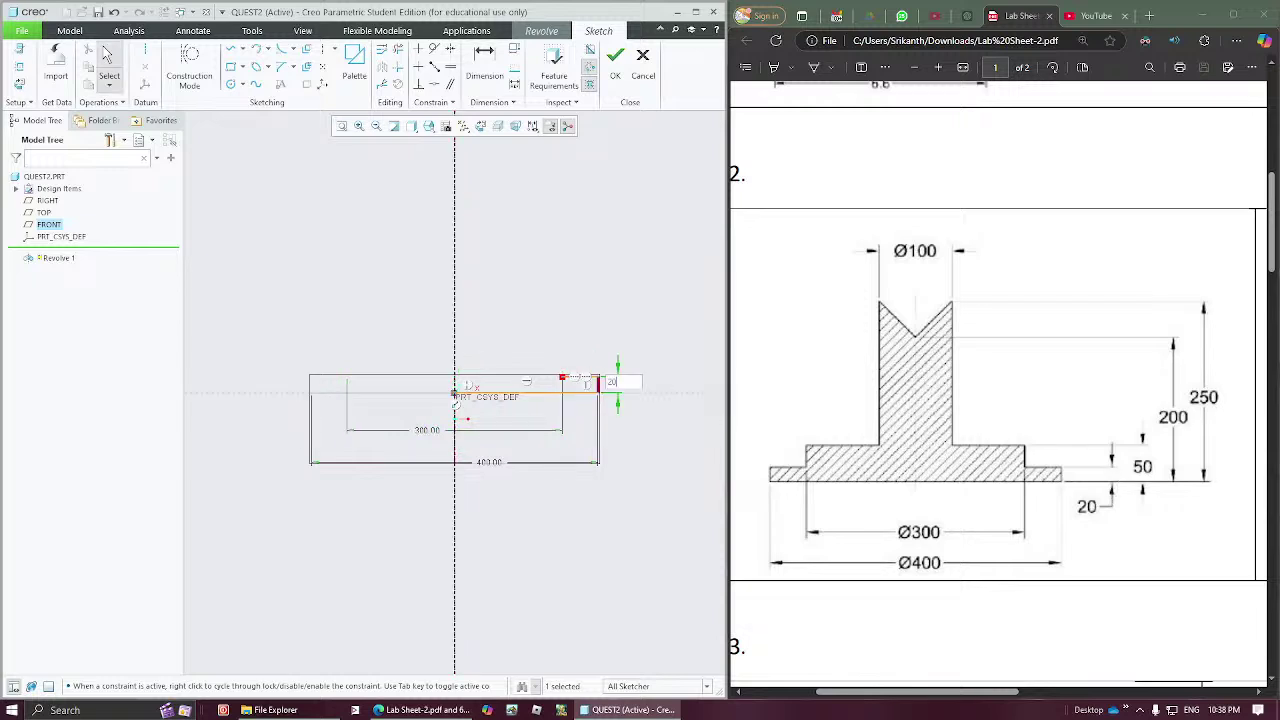
pyautogui.press('Return')
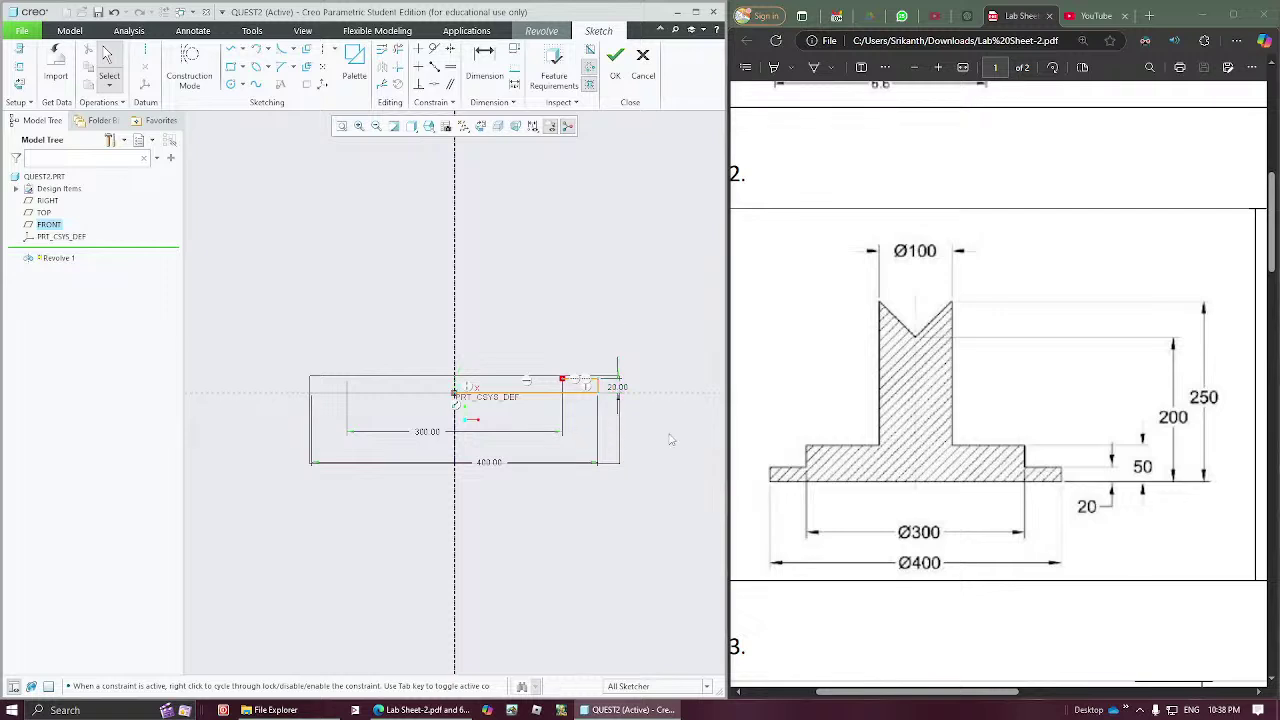
# Step: Continue the profile with a step about 35 mm high, an inward shoulder, a column side about 230 mm tall and a slanted line to the centerline
pyautogui.click(231, 47)
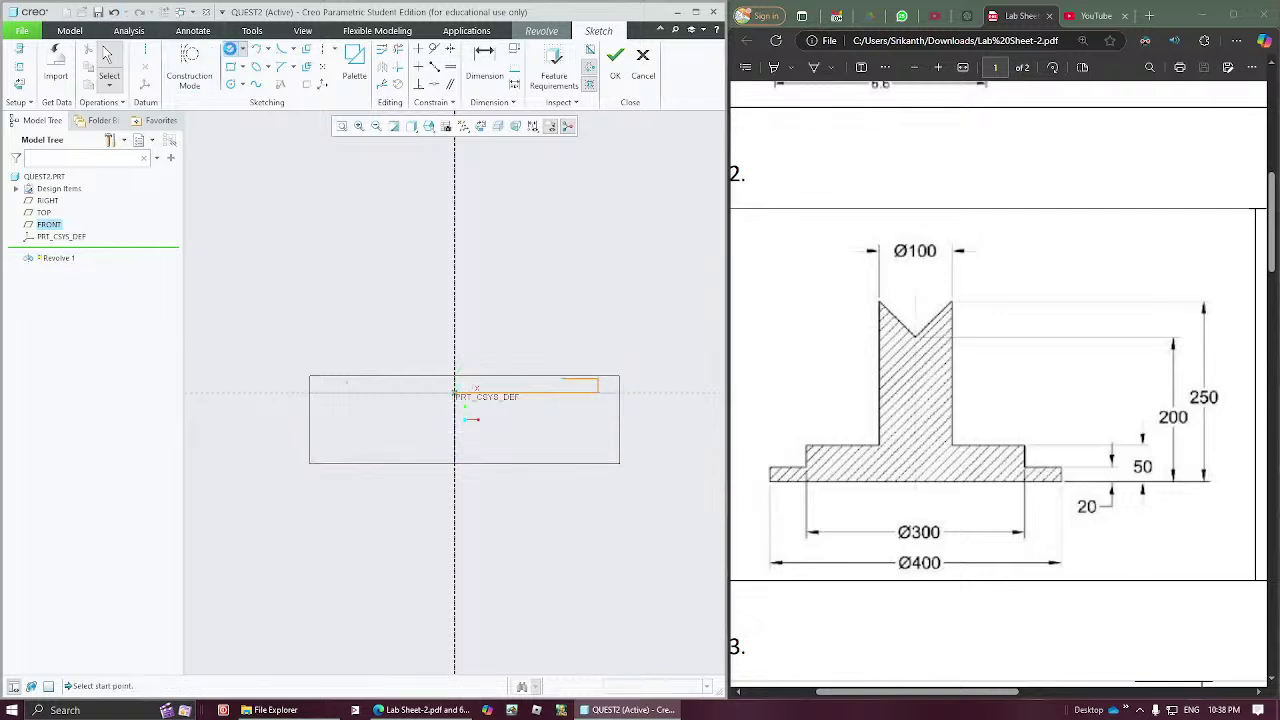
pyautogui.click(563, 381)
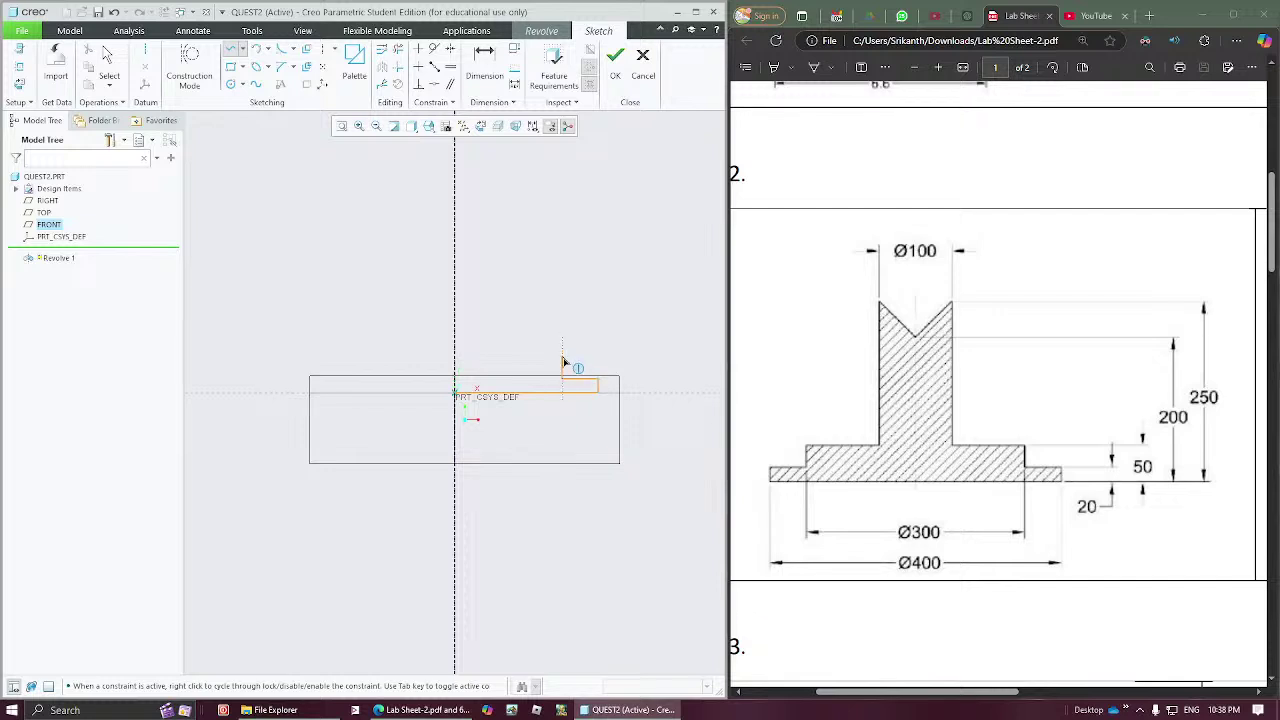
pyautogui.click(563, 354)
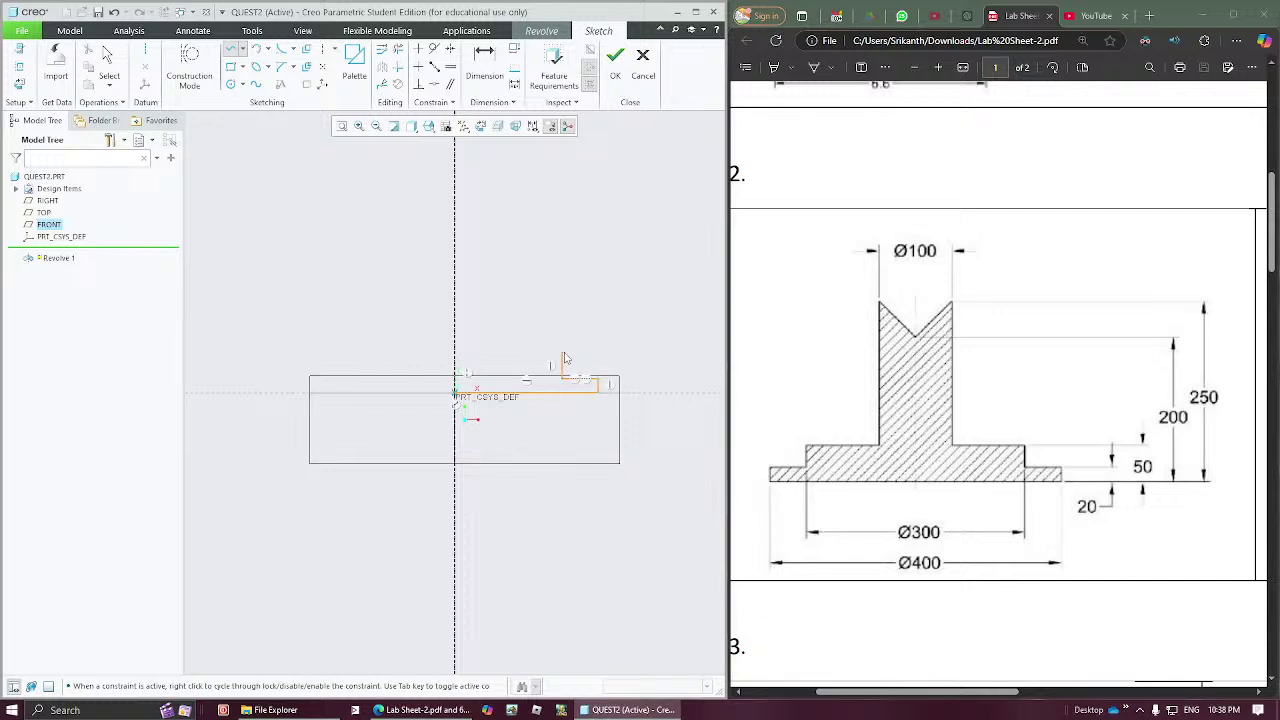
pyautogui.click(506, 354)
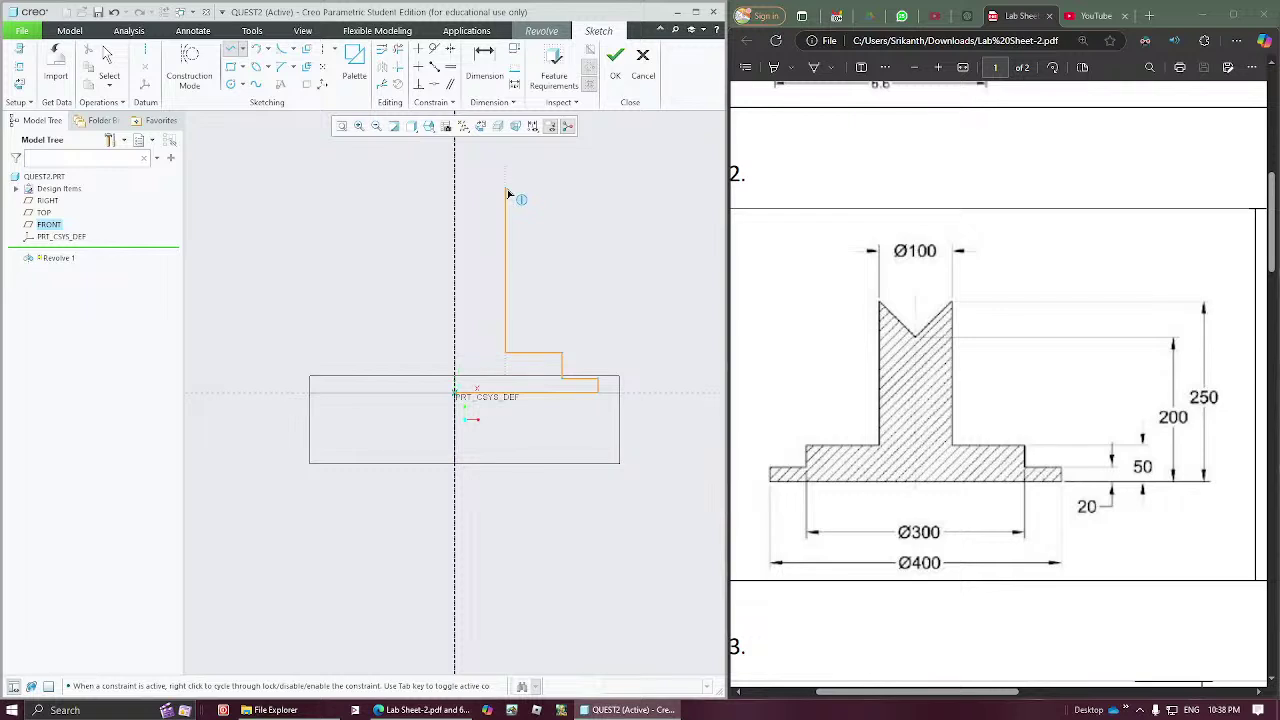
pyautogui.click(507, 193)
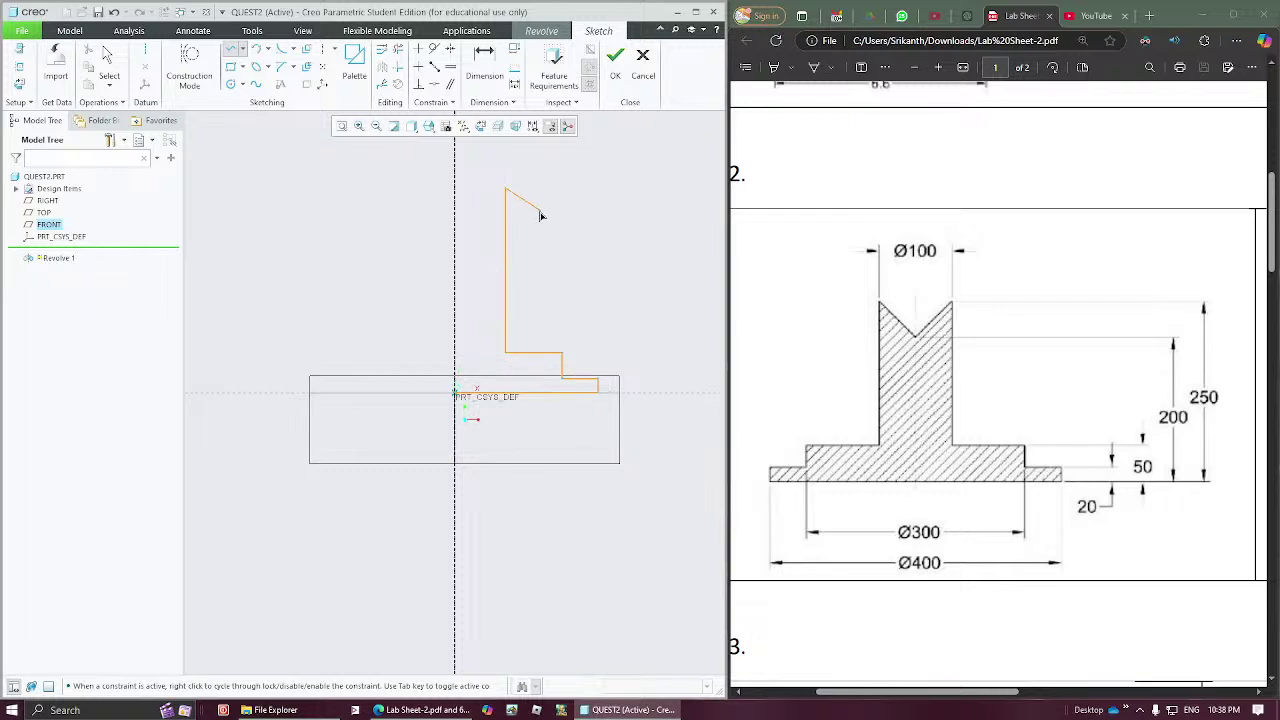
pyautogui.click(454, 232)
pyautogui.middleClick(466, 260)
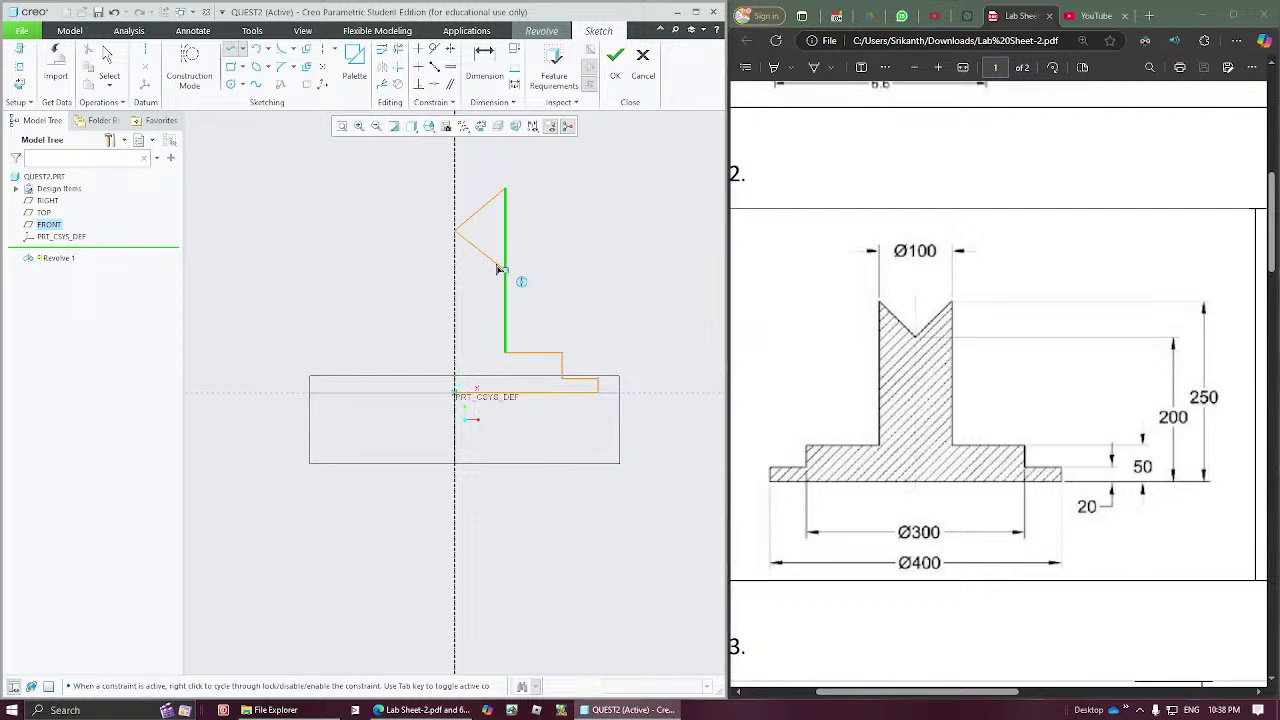
# Step: Close the profile with a vertical line along the centerline from the slanted line's lower end to the origin
pyautogui.click(455, 232)
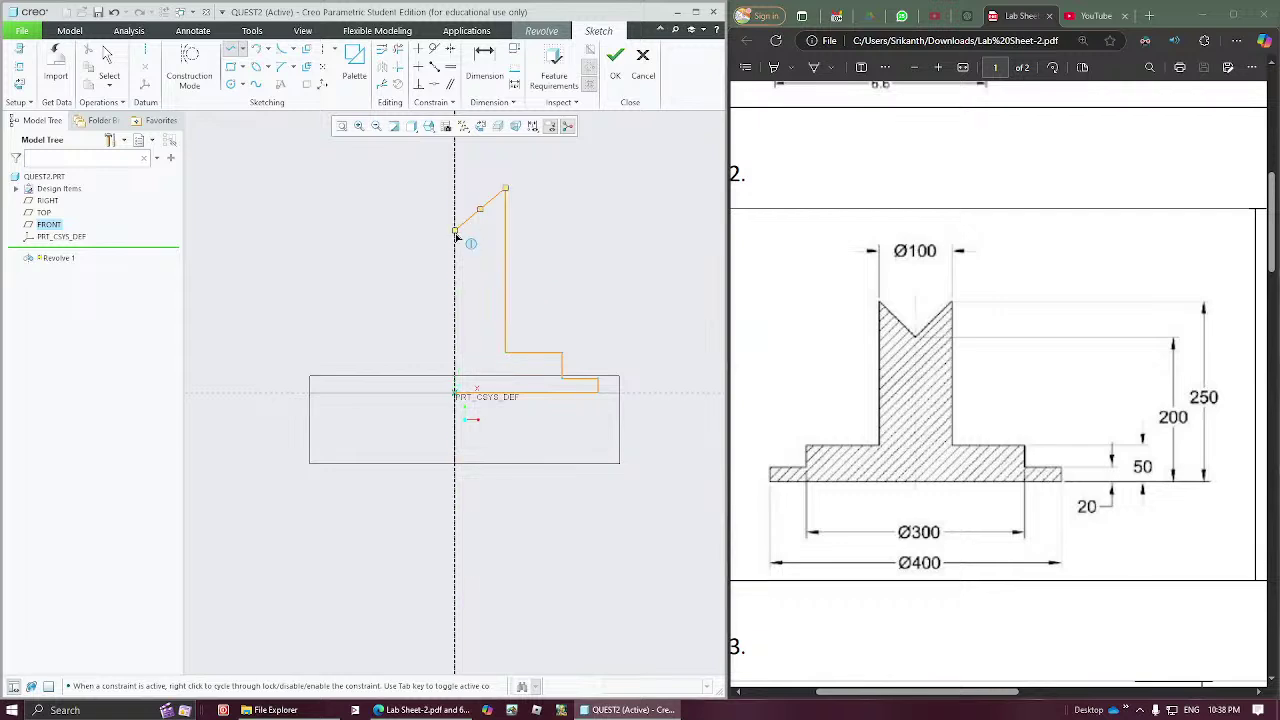
pyautogui.click(454, 391)
pyautogui.click(454, 392)
pyautogui.middleClick(397, 319)
pyautogui.middleClick(397, 319)
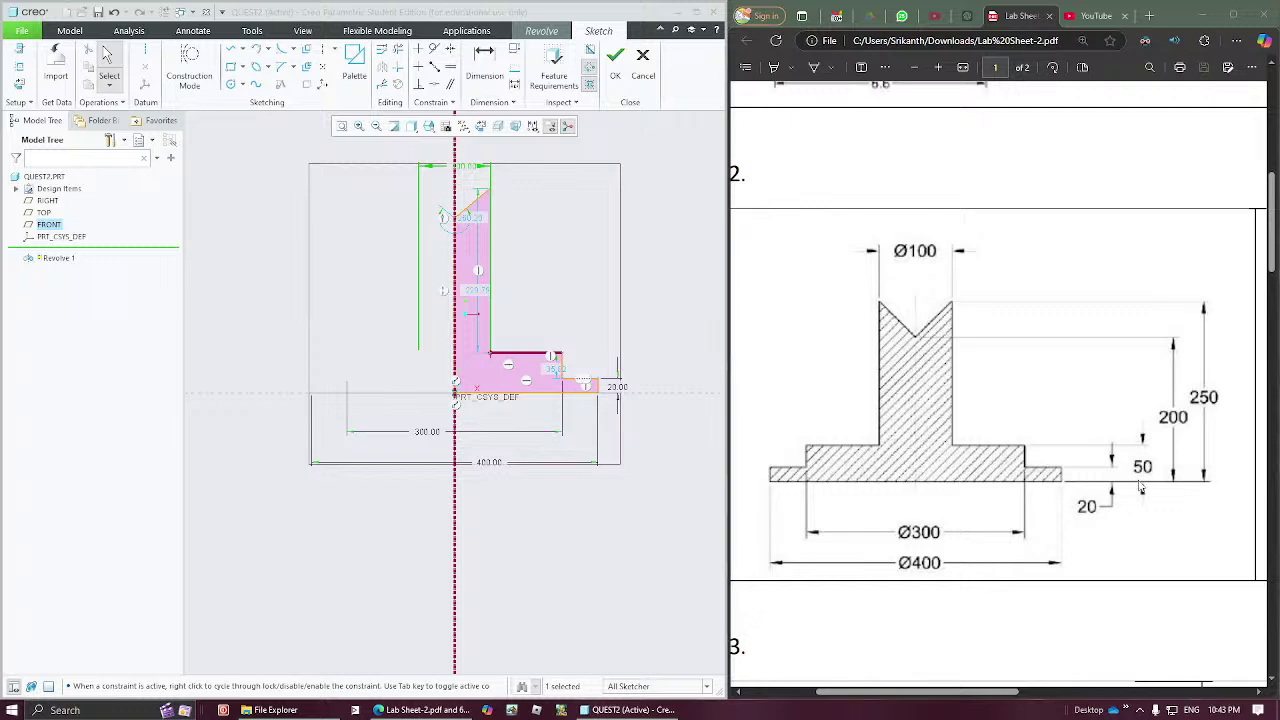
# Step: Move the dimension of the short vertical step edge outward, clear of the flange profile and its thickness dimension
pyautogui.click(557, 363)
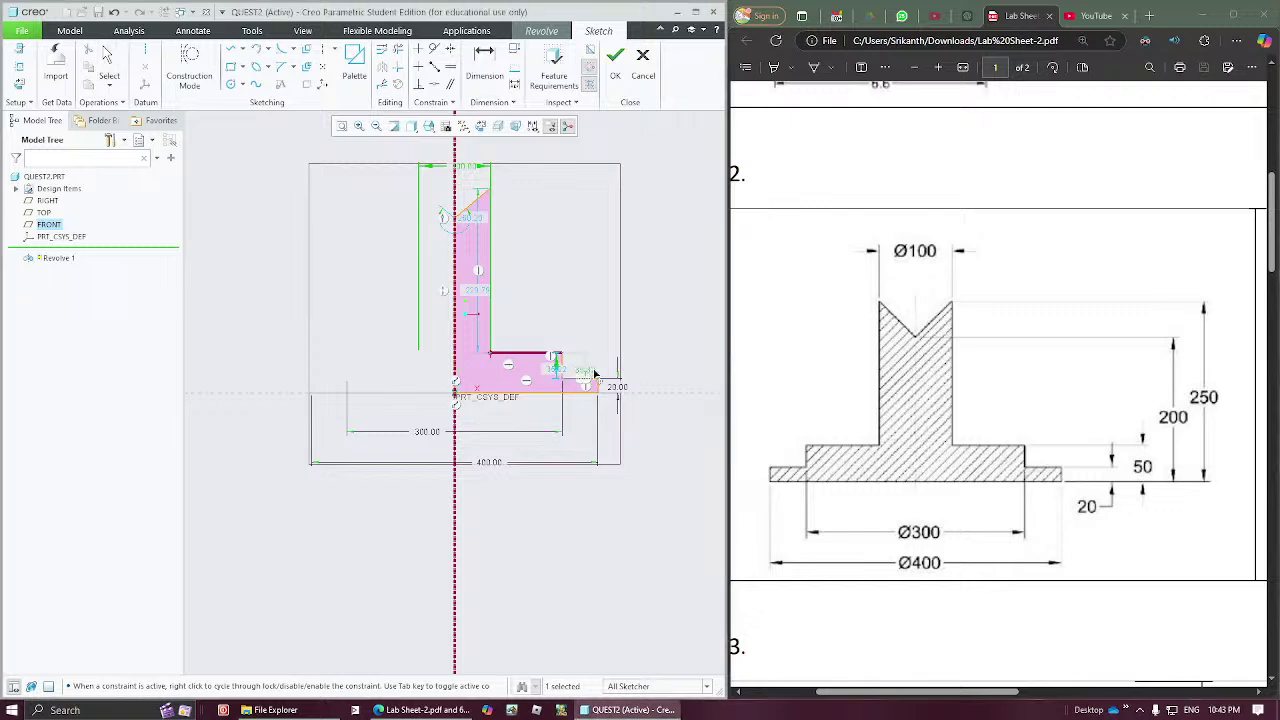
pyautogui.middleClick(630, 370)
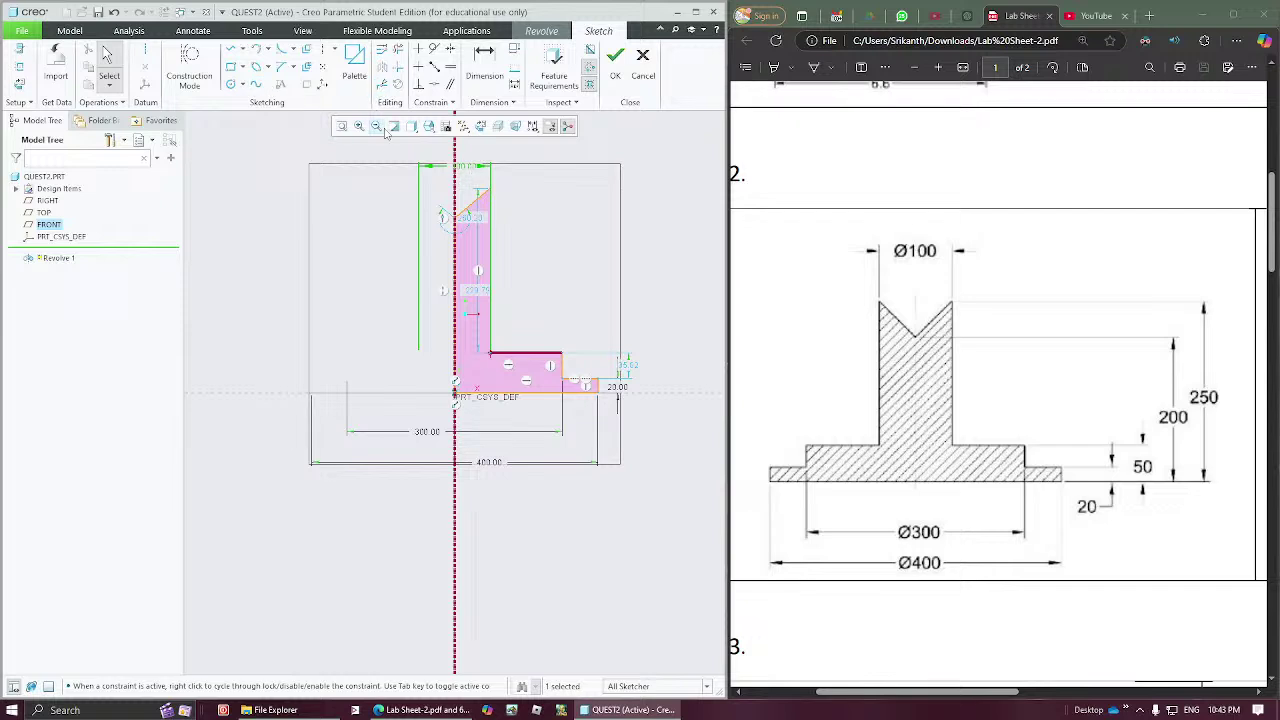
pyautogui.click(343, 127)
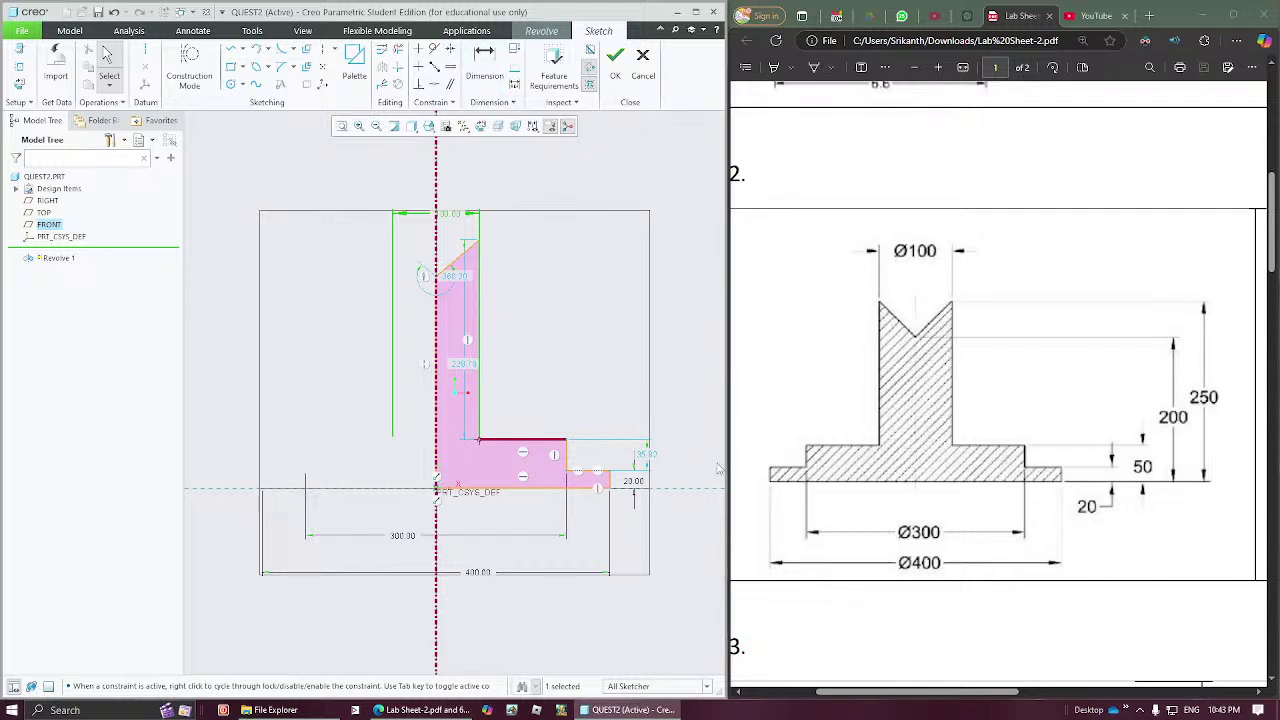
pyautogui.moveTo(648, 456); pyautogui.dragTo(670, 454)
# Step: Dimension the shoulder line's height above the base line and set it to 50 mm
pyautogui.click(484, 60)
pyautogui.click(553, 439)
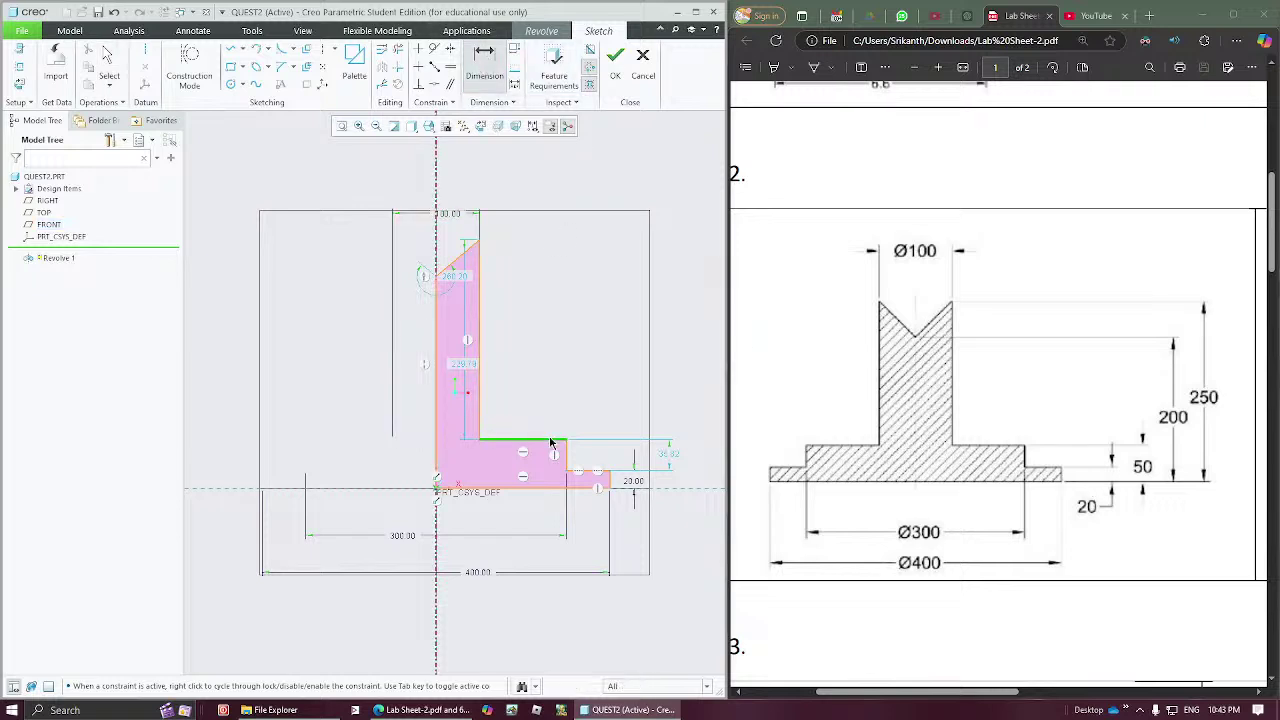
pyautogui.click(549, 489)
pyautogui.middleClick(660, 461)
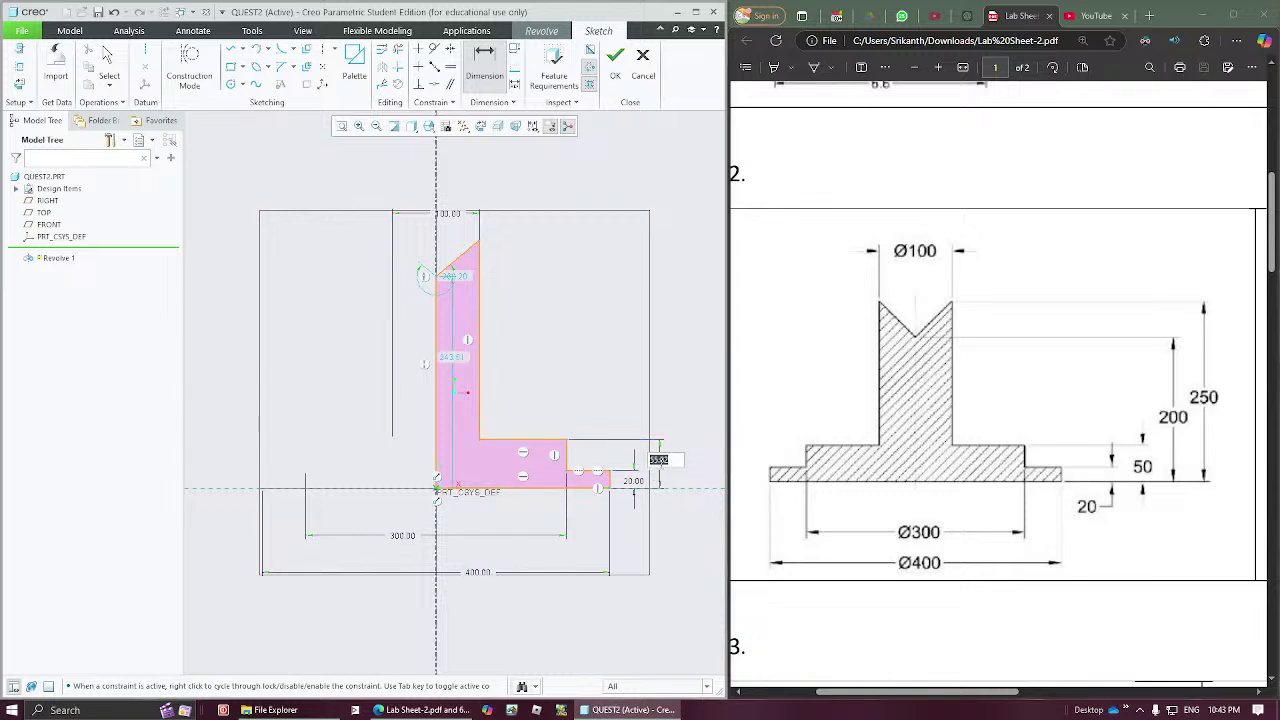
pyautogui.write('50')
pyautogui.press('Return')
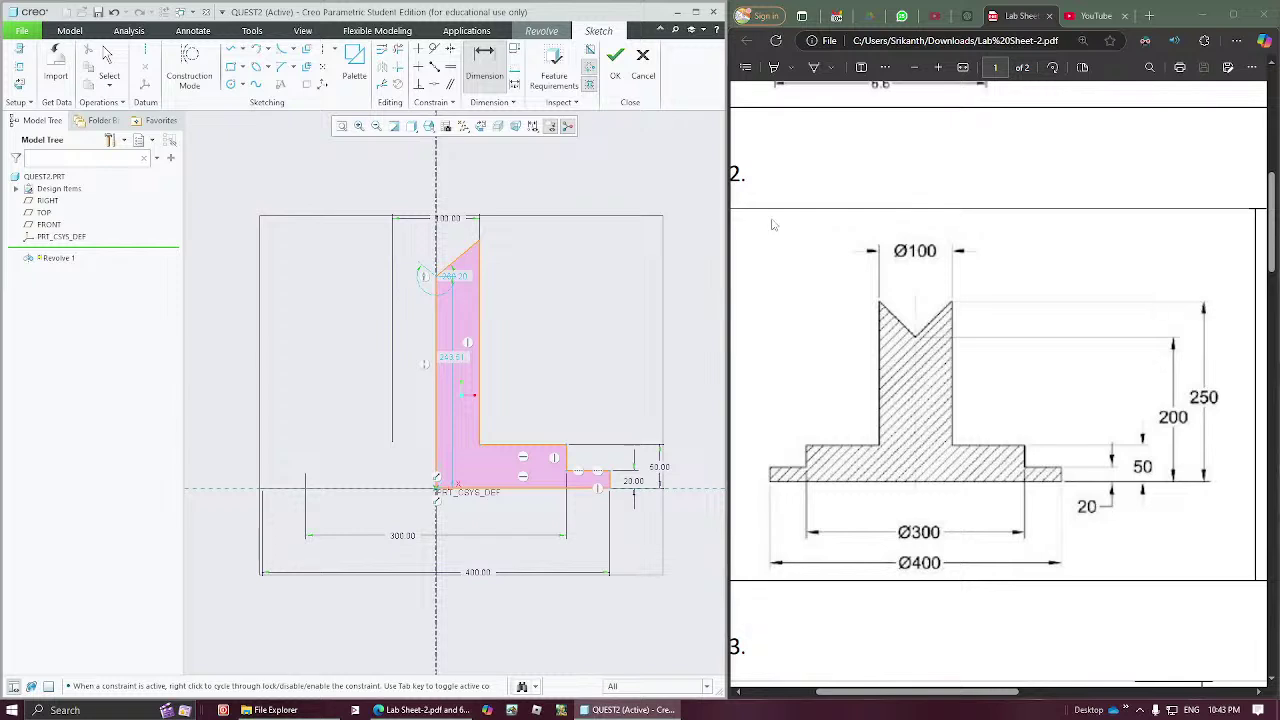
# Step: Dimension the height from the base line to the slanted line's lower end on the centerline and set it to 200 mm
pyautogui.click(484, 65)
pyautogui.click(537, 490)
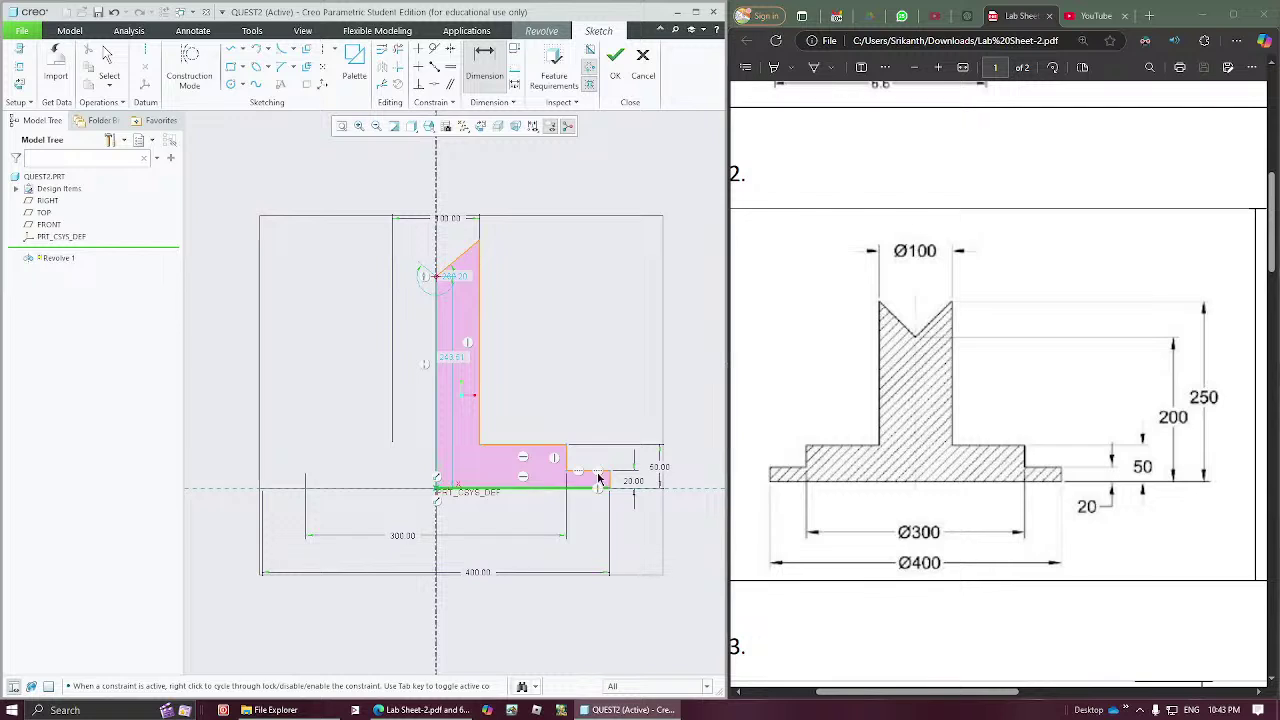
pyautogui.middleClick(678, 376)
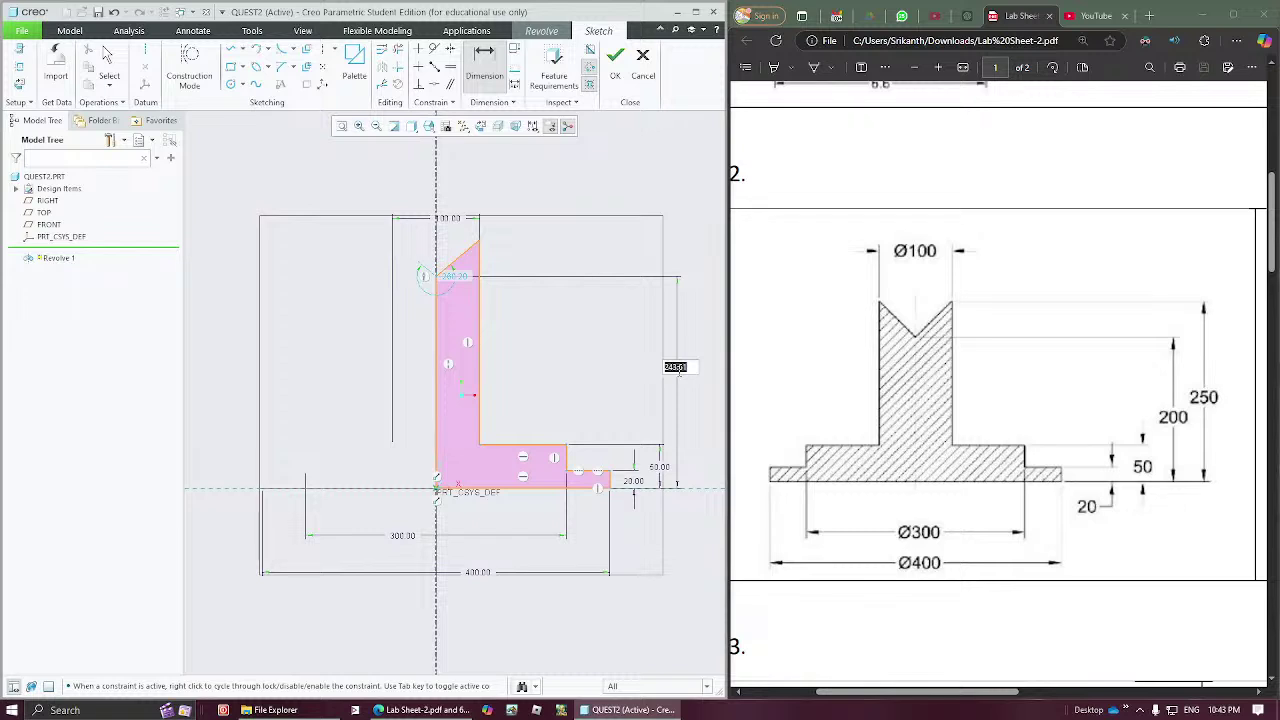
pyautogui.write('200')
pyautogui.press('Return')
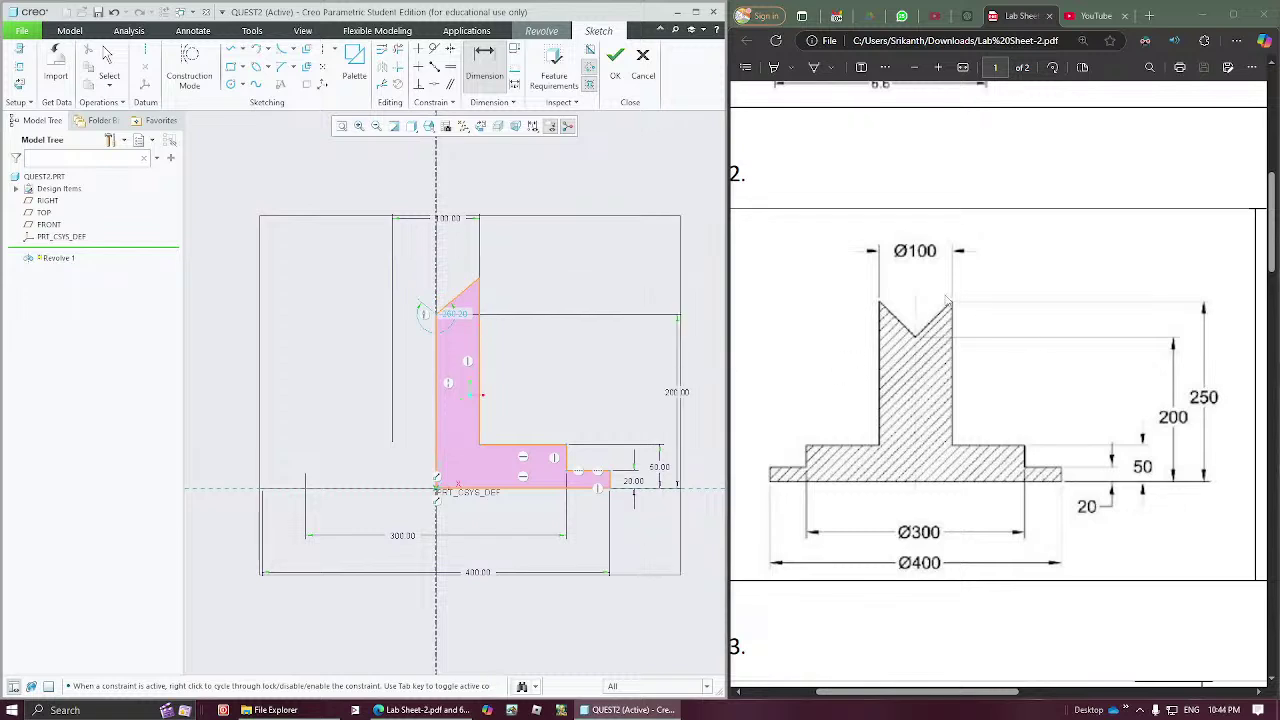
# Step: Dimension the height from the base line to the column's outer top corner and set it to 250 mm
pyautogui.click(480, 280)
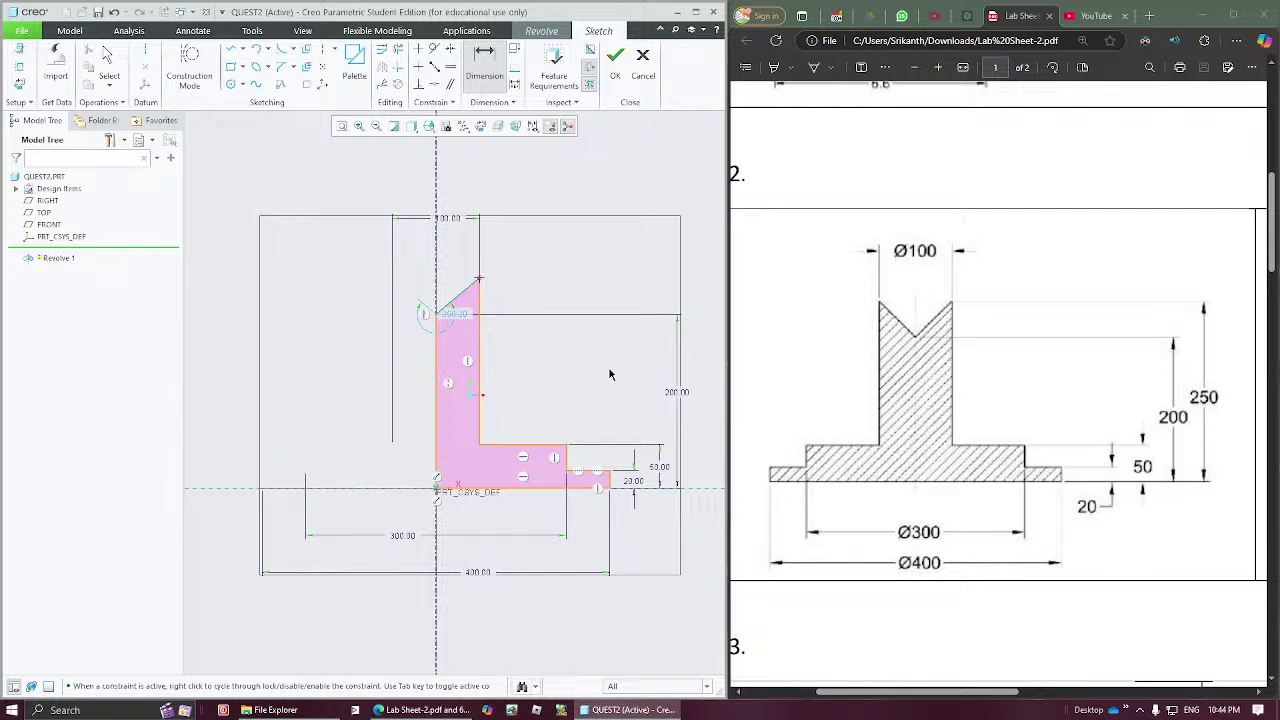
pyautogui.click(514, 487)
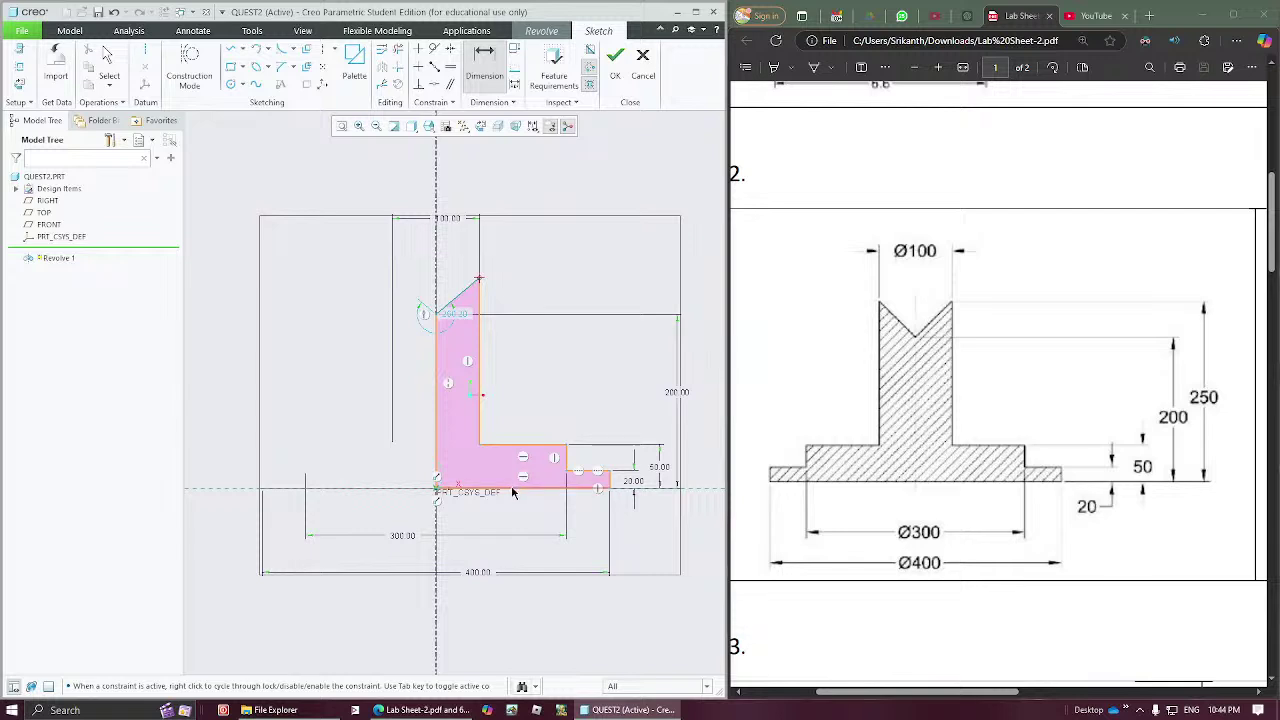
pyautogui.middleClick(694, 398)
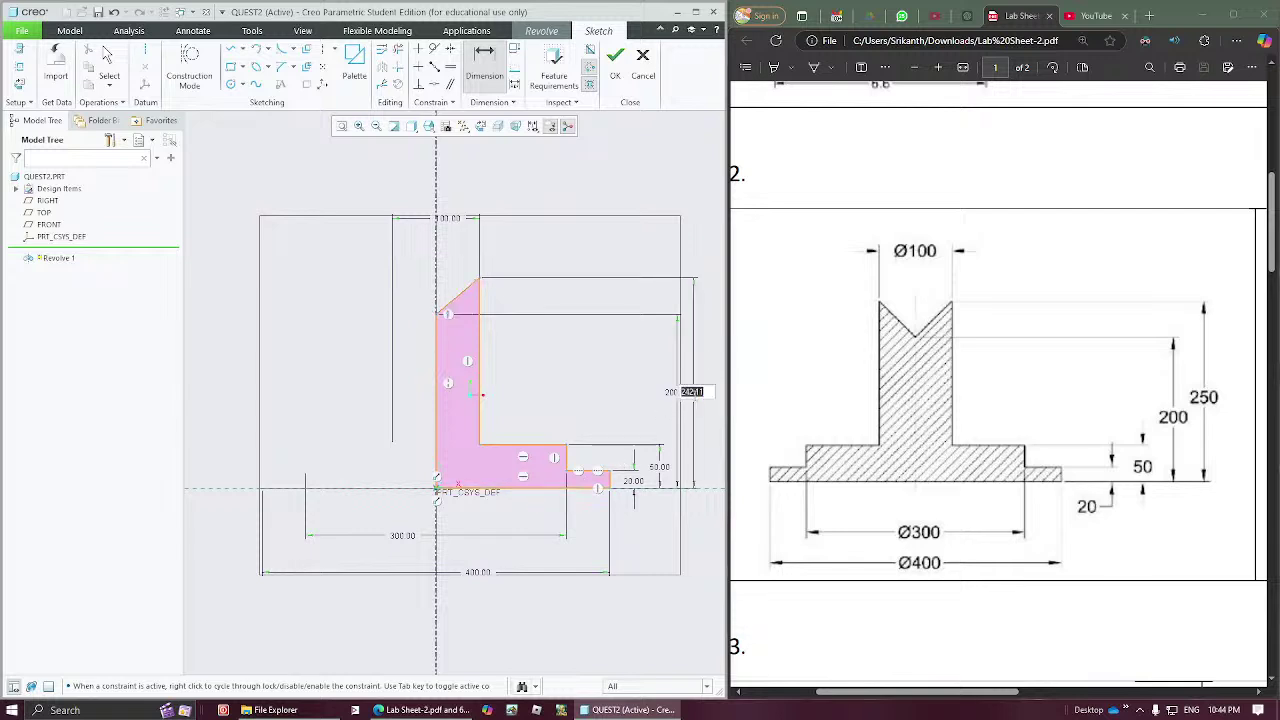
pyautogui.write('4')
pyautogui.write('50')
pyautogui.press('Return')
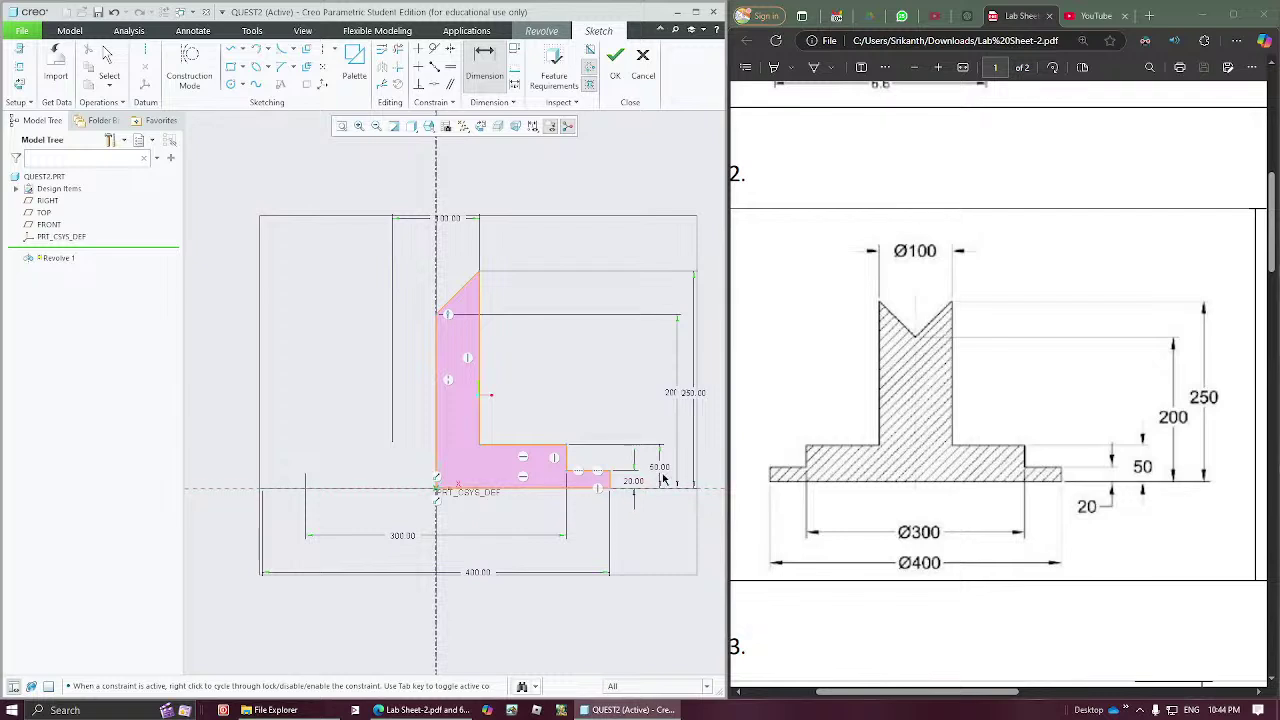
pyautogui.middleClick(494, 182)
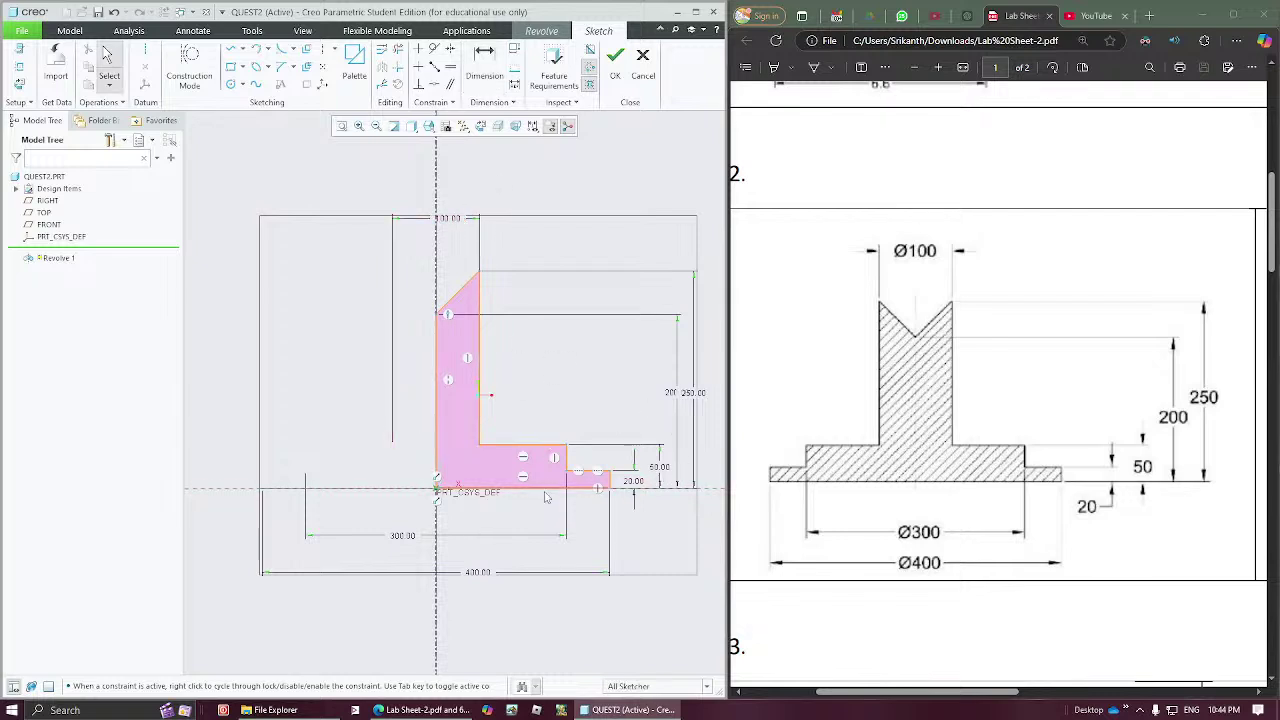
# Step: Finish the section sketch, reopen it to check its dimensions, and return to the 360° solid revolve
pyautogui.click(553, 460)
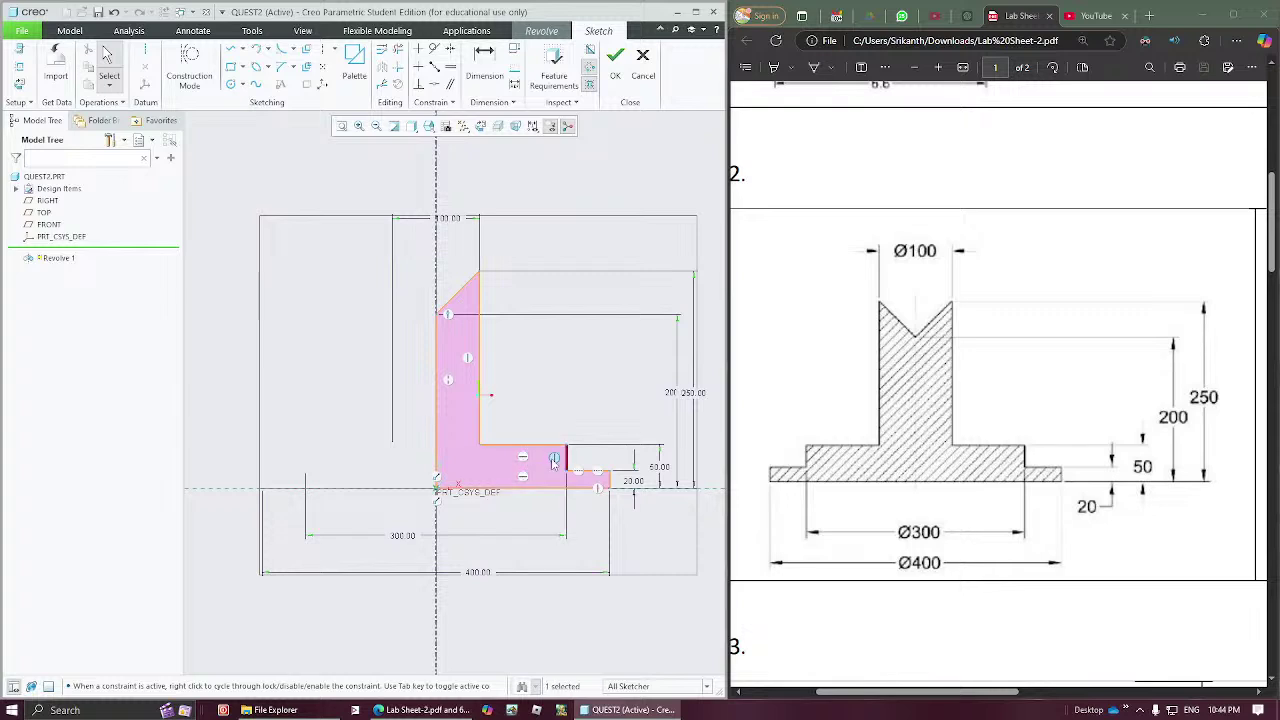
pyautogui.click(558, 537)
pyautogui.click(614, 60)
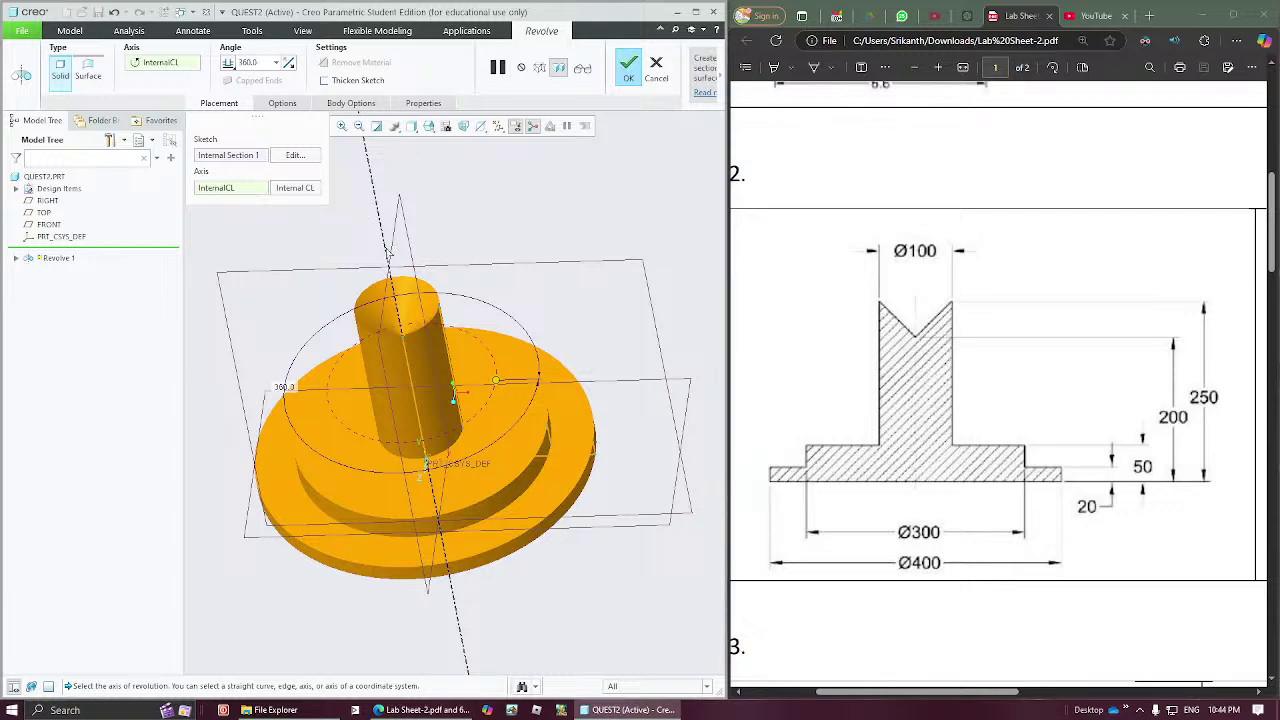
pyautogui.click(294, 155)
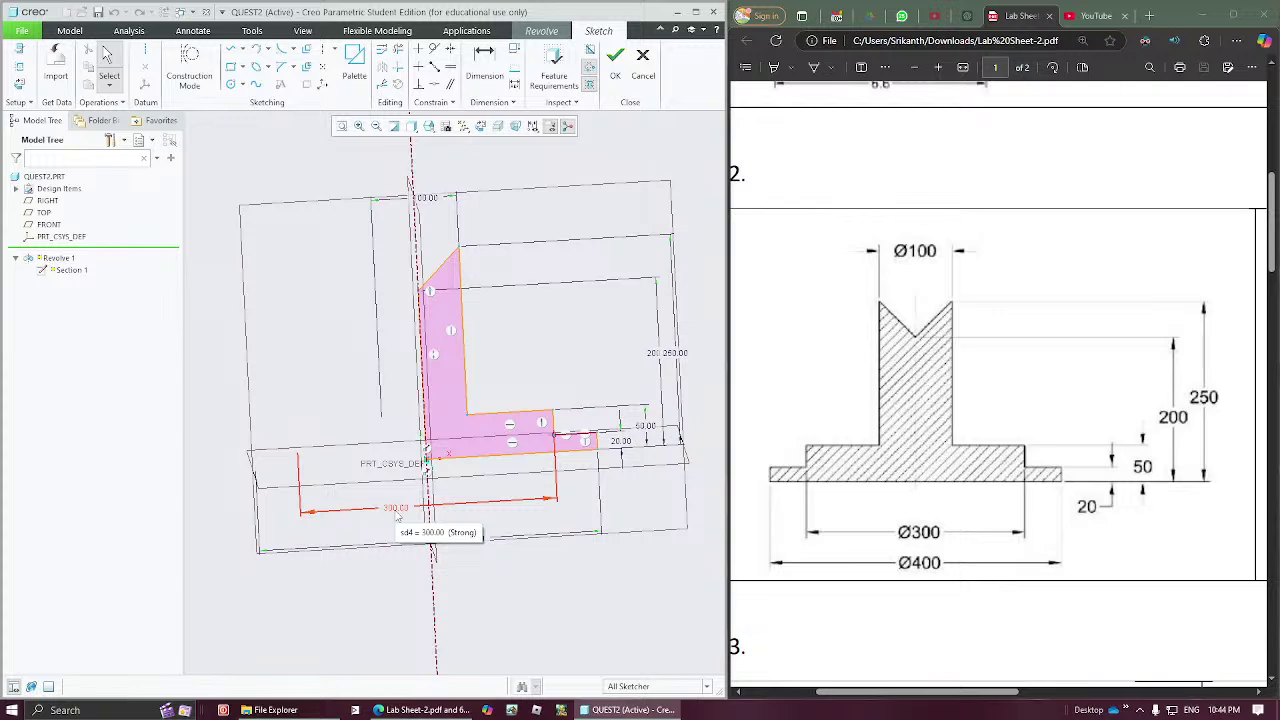
pyautogui.click(617, 73)
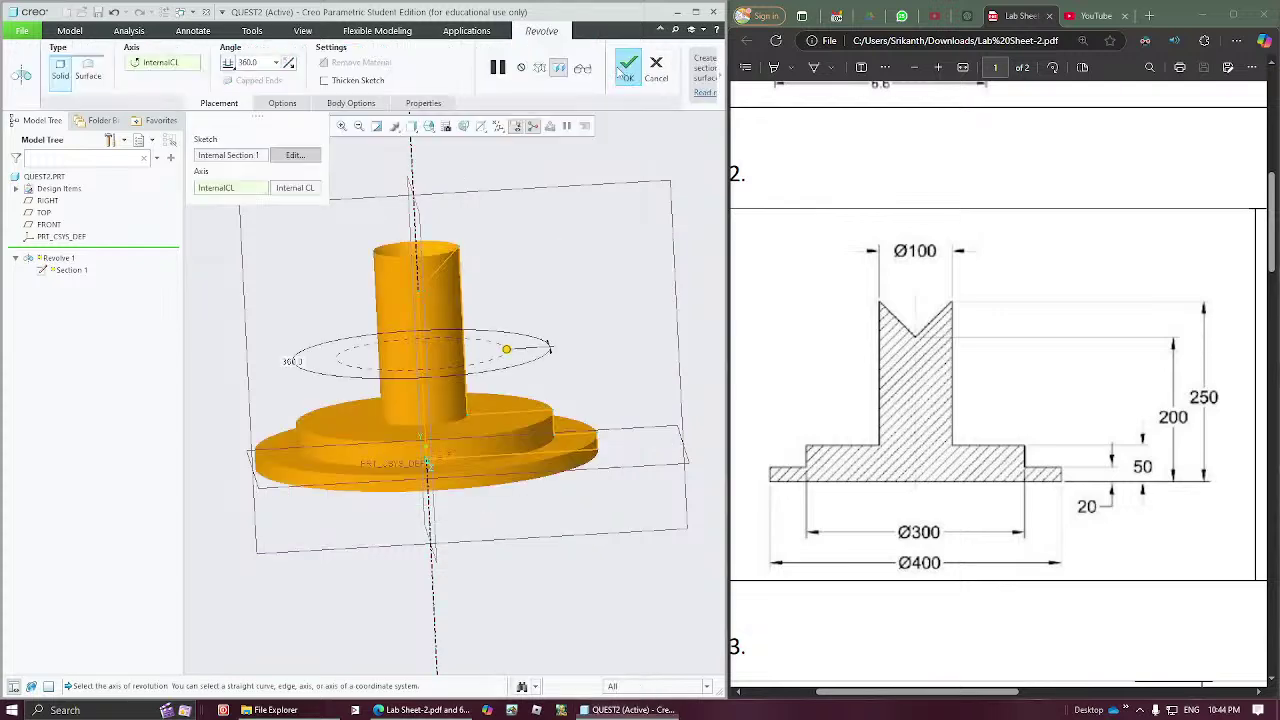